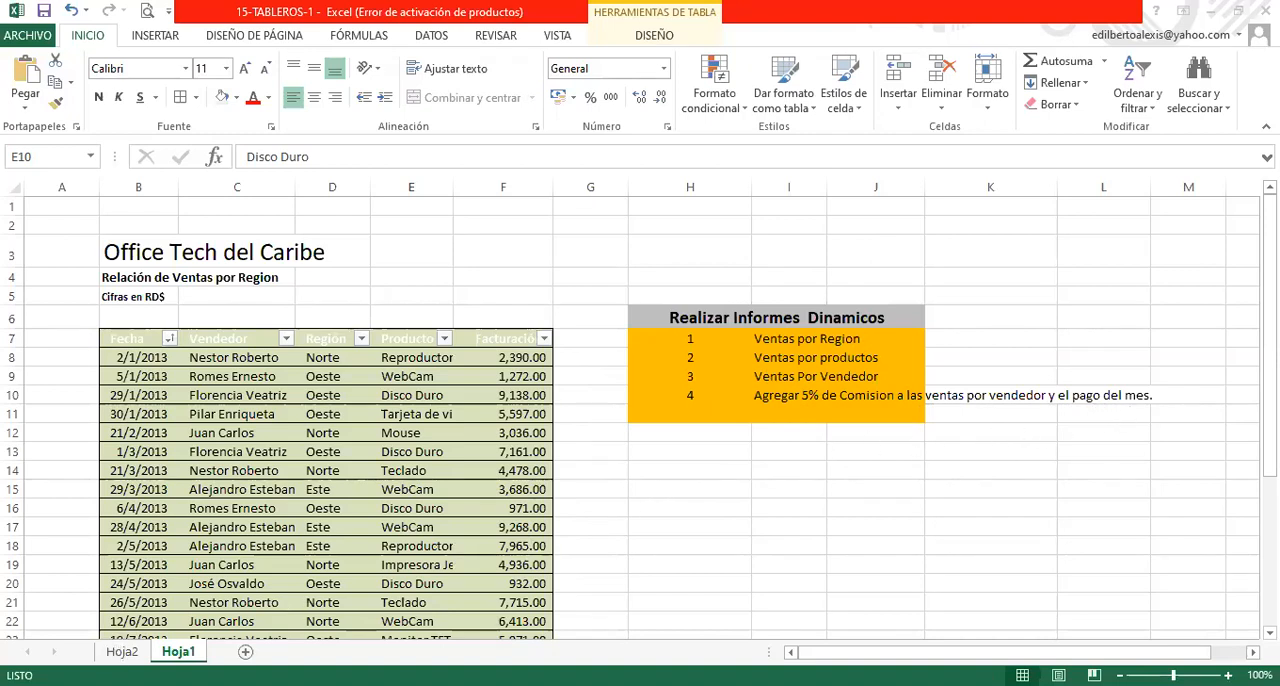
- Start a new calculated field for the Vendedor pivot table on sheet Hoja2
{"action": "left_click", "coordinate": [124, 655]}
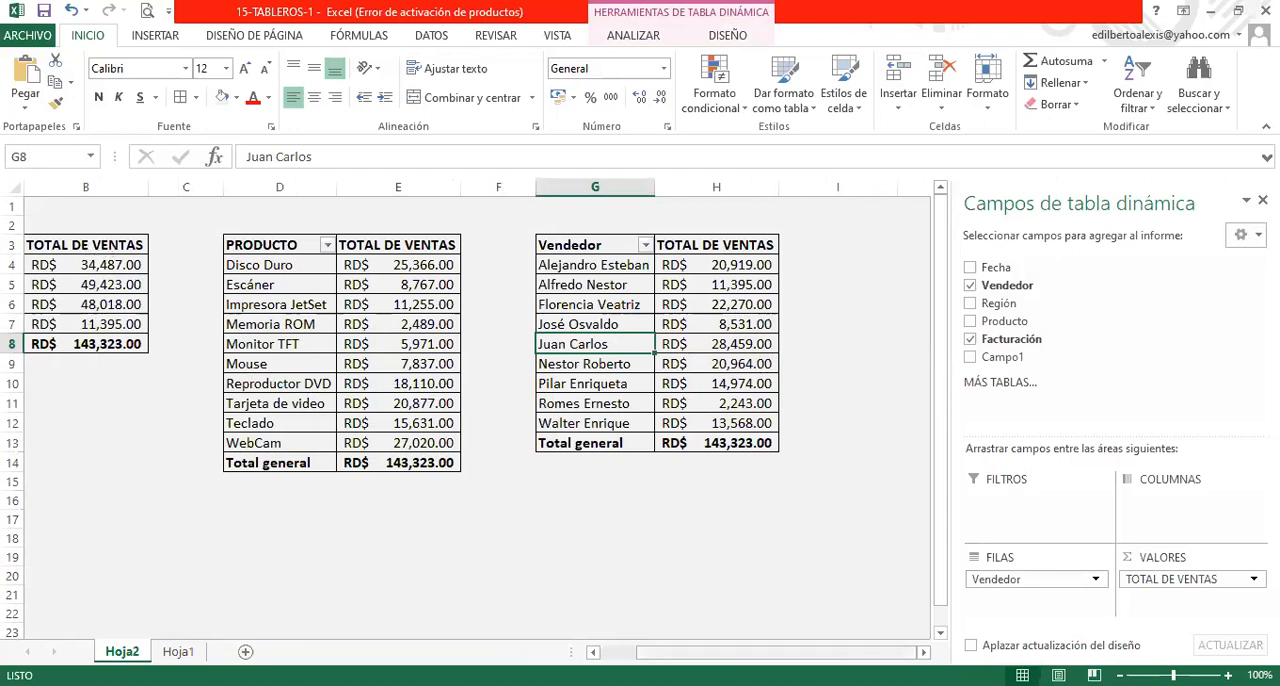
{"action": "left_click", "coordinate": [593, 651]}
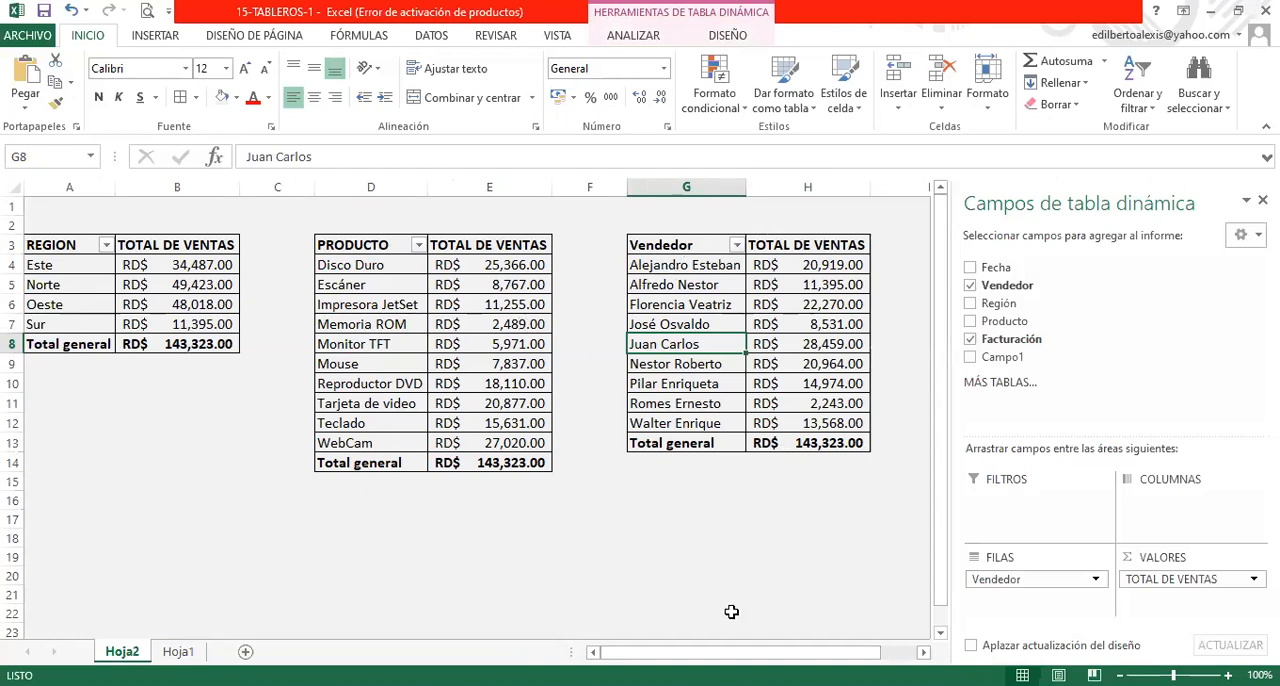
{"action": "left_click_drag", "start_coordinate": [774, 650], "coordinate": [777, 648]}
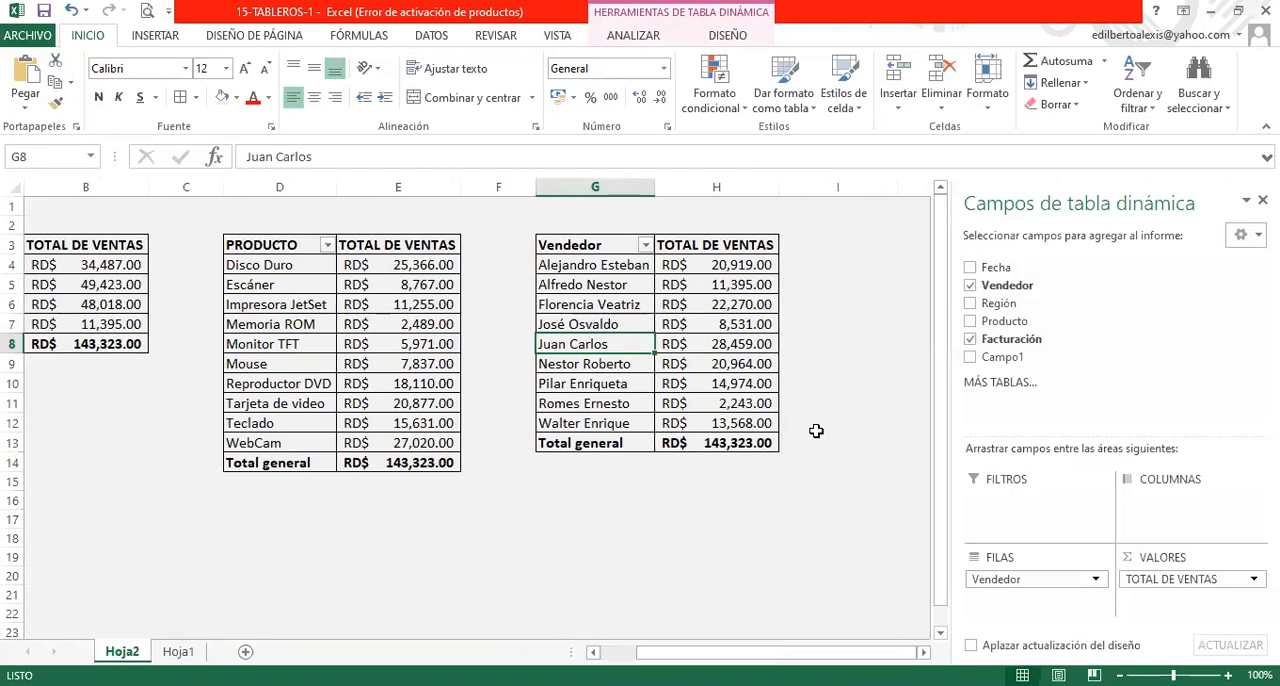
{"action": "left_click", "coordinate": [764, 244]}
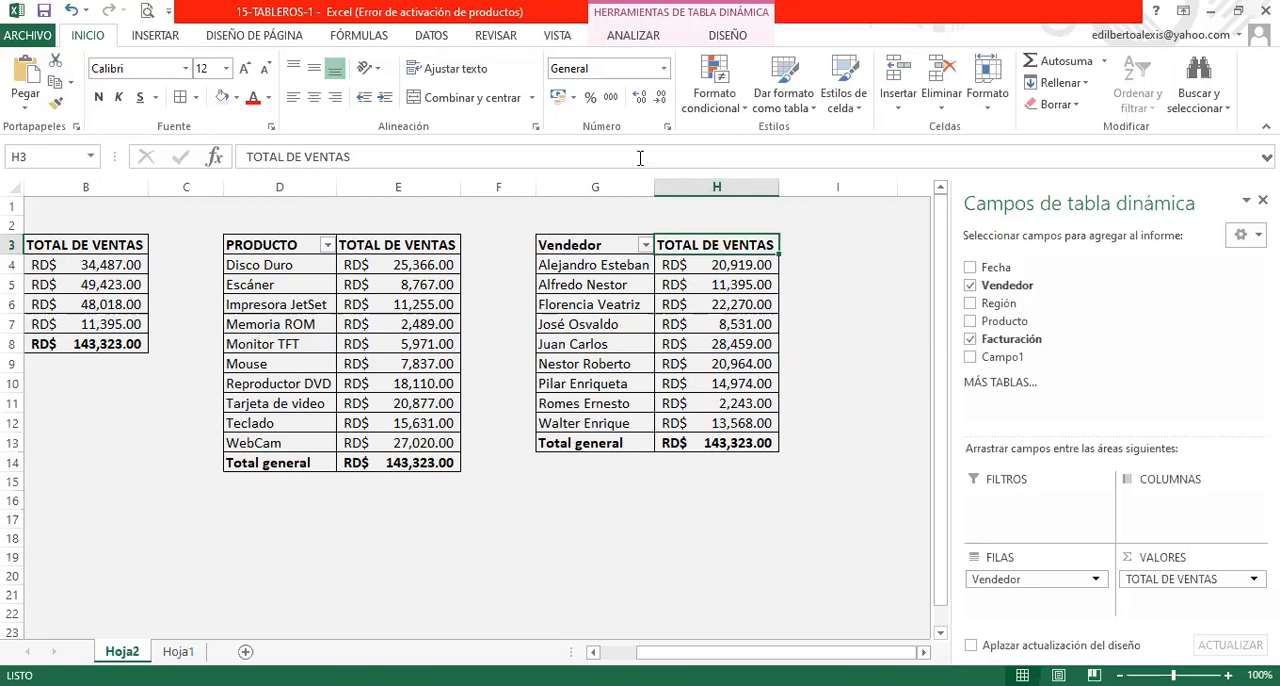
{"action": "left_click", "coordinate": [639, 36]}
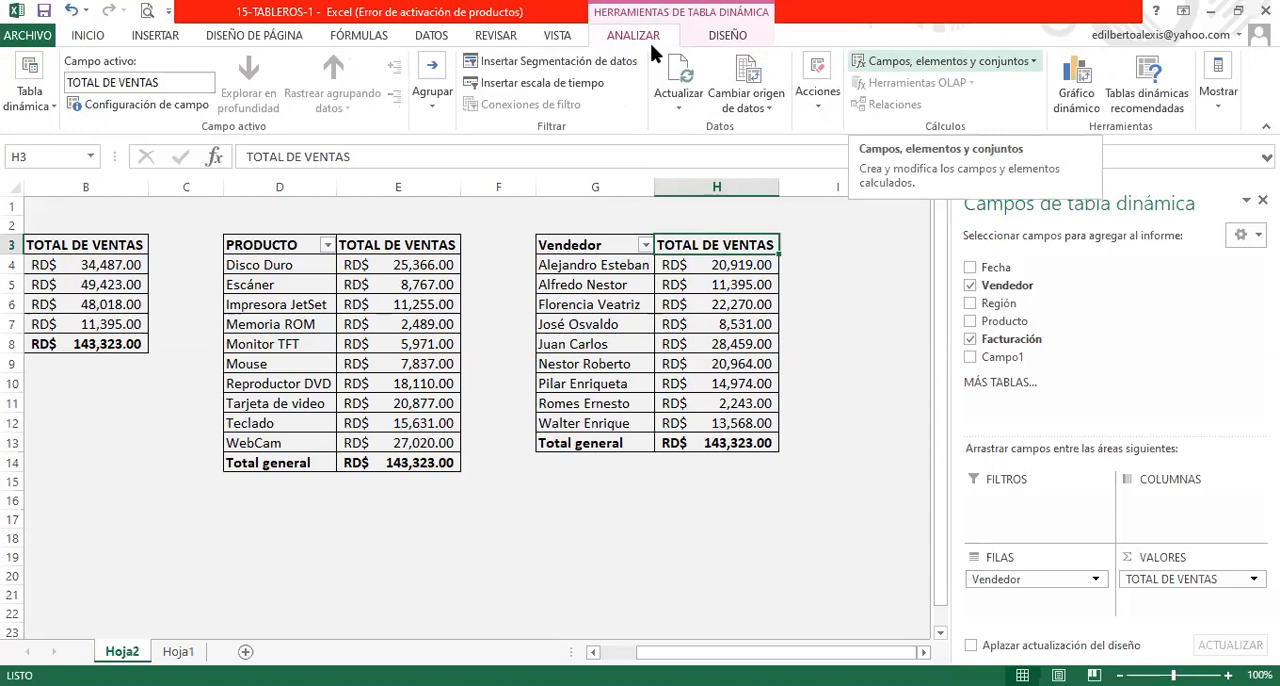
{"action": "left_click", "coordinate": [945, 61]}
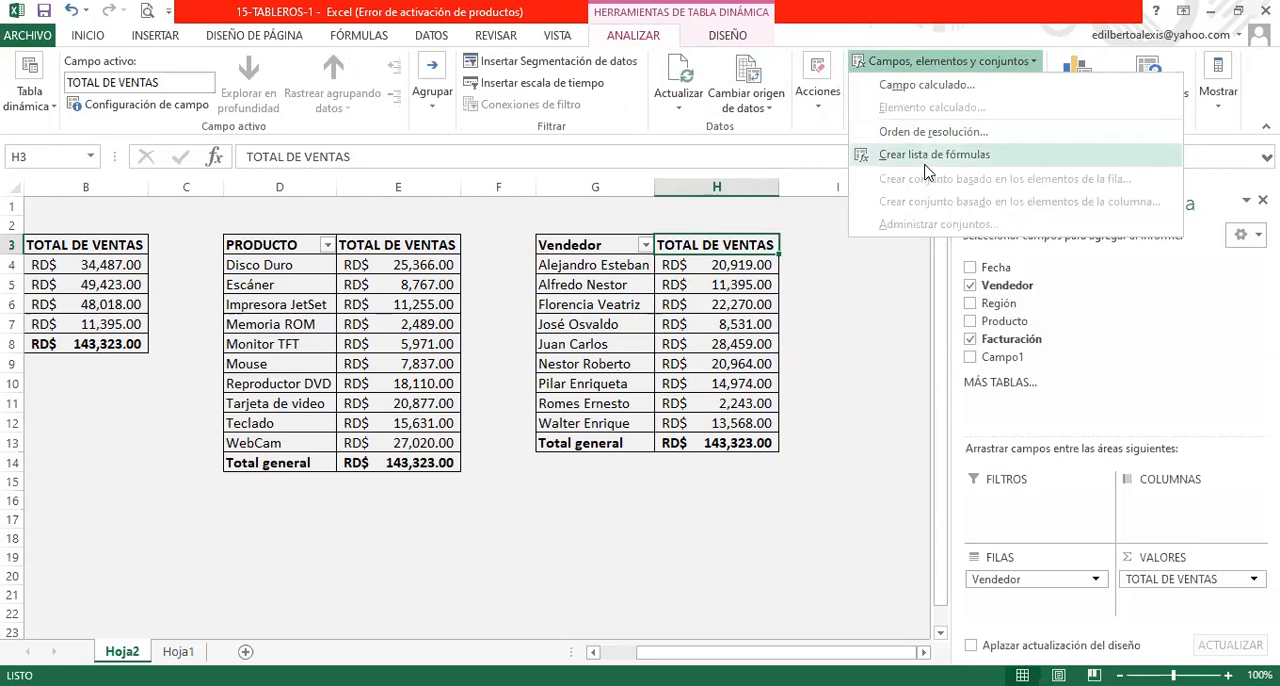
{"action": "left_click", "coordinate": [910, 89]}
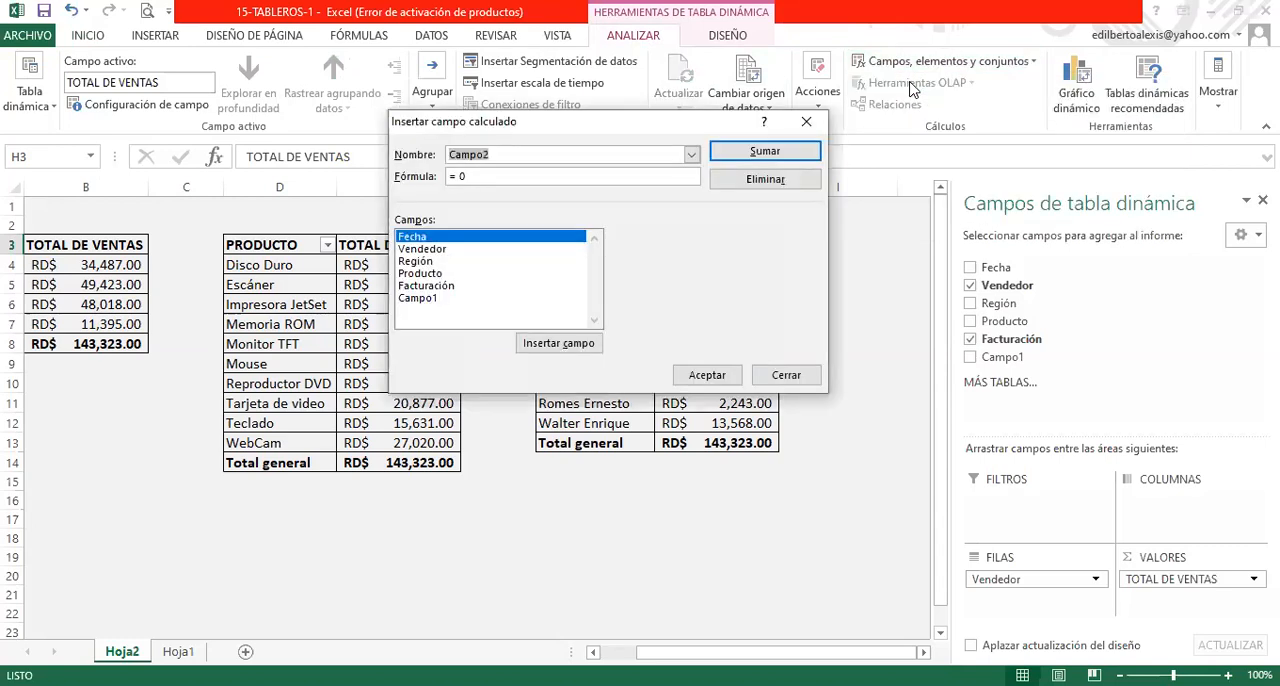
- Name the calculated field COMISION
{"action": "left_click", "coordinate": [513, 155]}
{"action": "type", "text": "\\\\\\\\\\\\"}
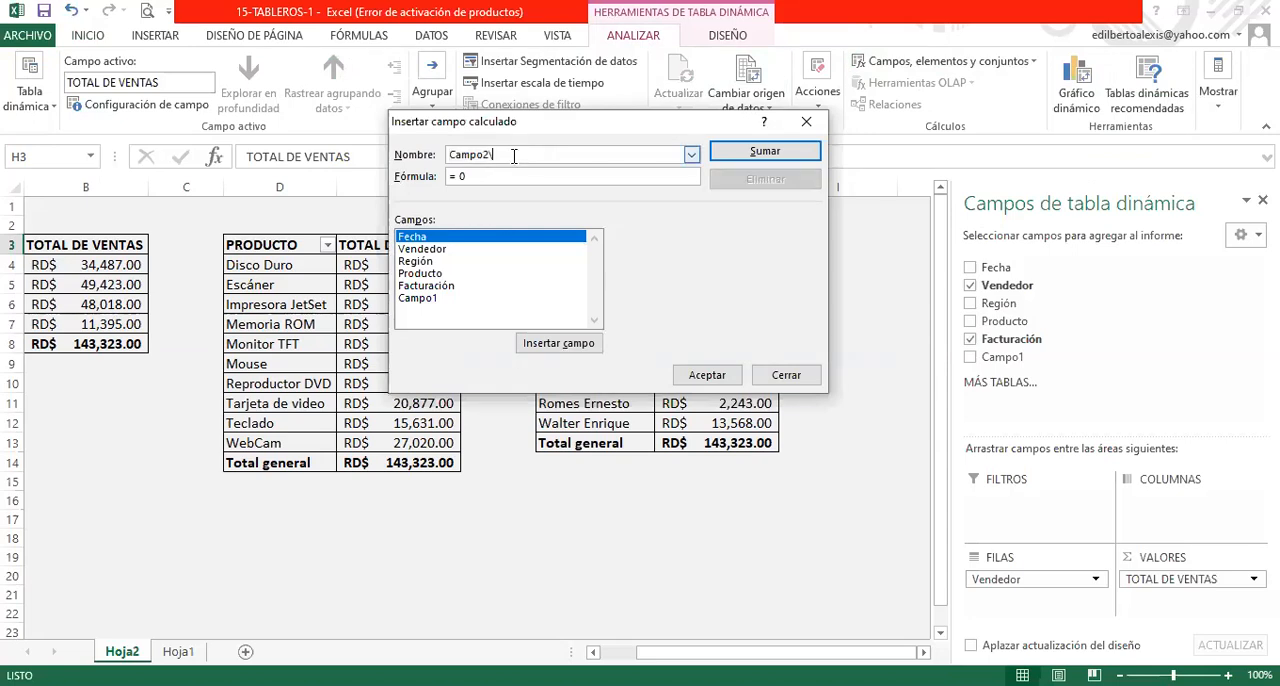
{"action": "key", "text": "BackSpace"}
{"action": "key", "text": "BackSpace"}
{"action": "key", "text": "BackSpace"}
{"action": "key", "text": "BackSpace"}
{"action": "key", "text": "BackSpace"}
{"action": "key", "text": "BackSpace"}
{"action": "key", "text": "BackSpace"}
{"action": "key", "text": "BackSpace"}
{"action": "key", "text": "BackSpace"}
{"action": "key", "text": "BackSpace"}
{"action": "key", "text": "BackSpace"}
{"action": "key", "text": "BackSpace"}
{"action": "key", "text": "BackSpace"}
{"action": "key", "text": "BackSpace"}
{"action": "key", "text": "BackSpace"}
{"action": "key", "text": "BackSpace"}
{"action": "key", "text": "BackSpace"}
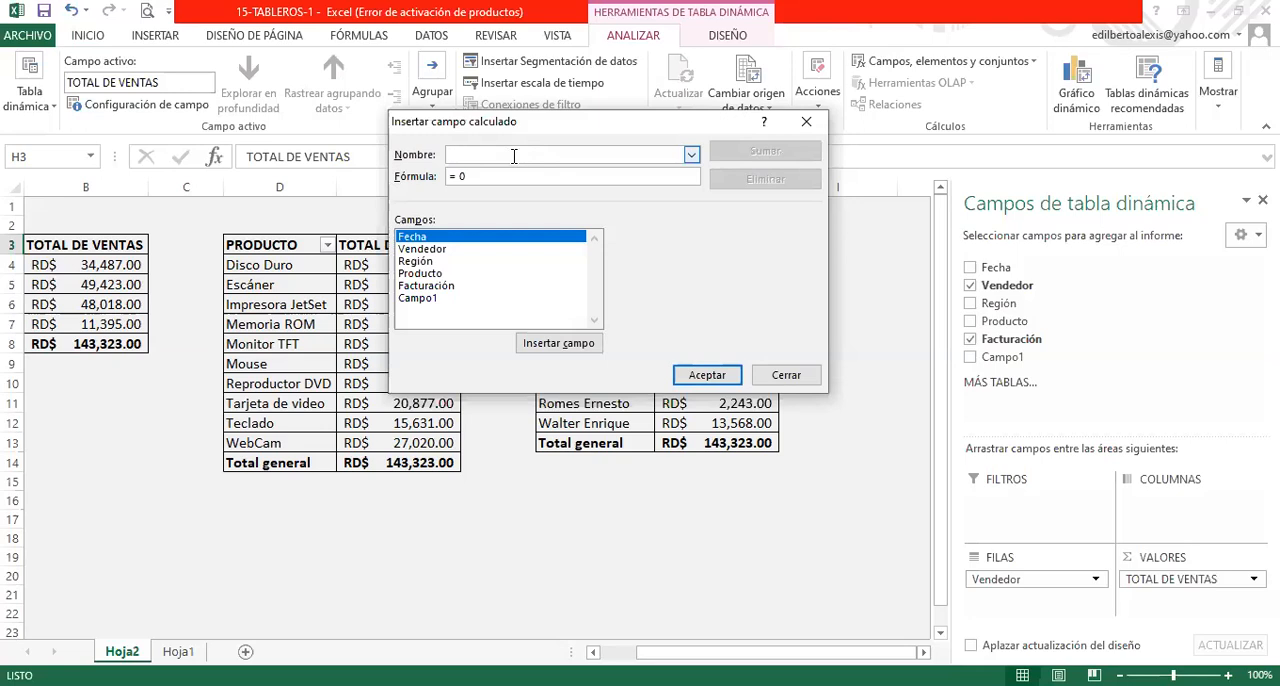
{"action": "type", "text": "OMISION"}
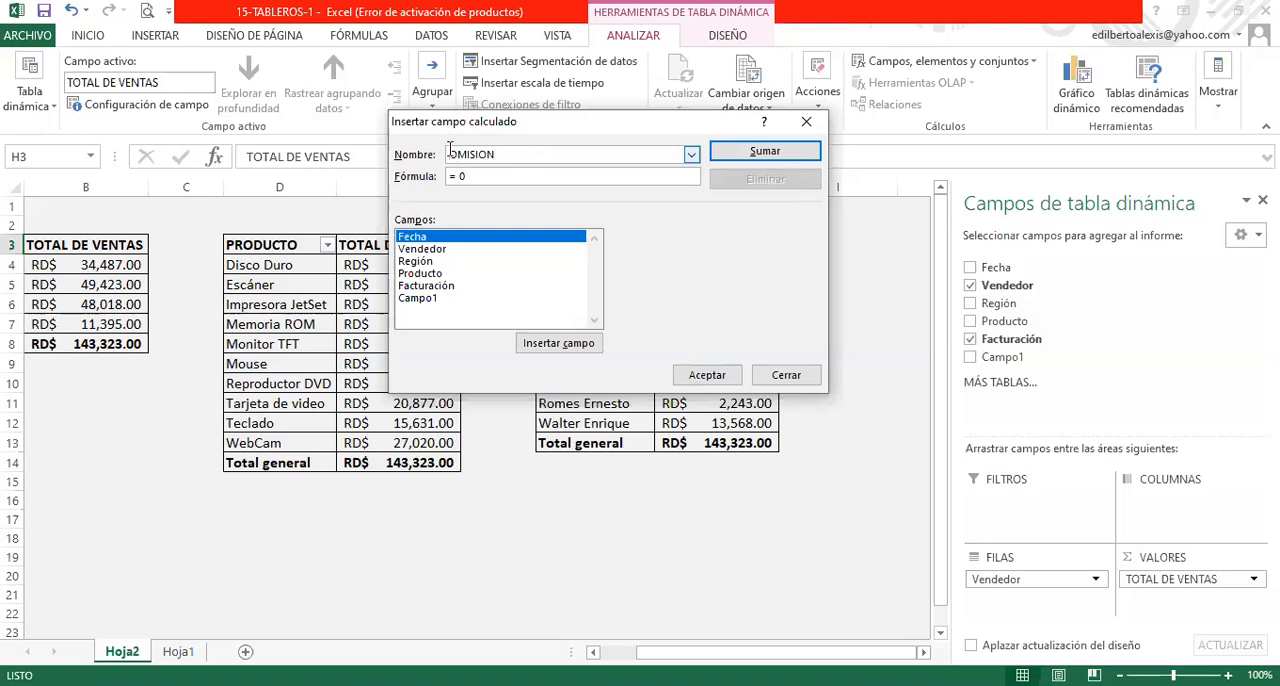
{"action": "type", "text": "C"}
{"action": "key", "text": "BackSpace"}
{"action": "type", "text": "C"}
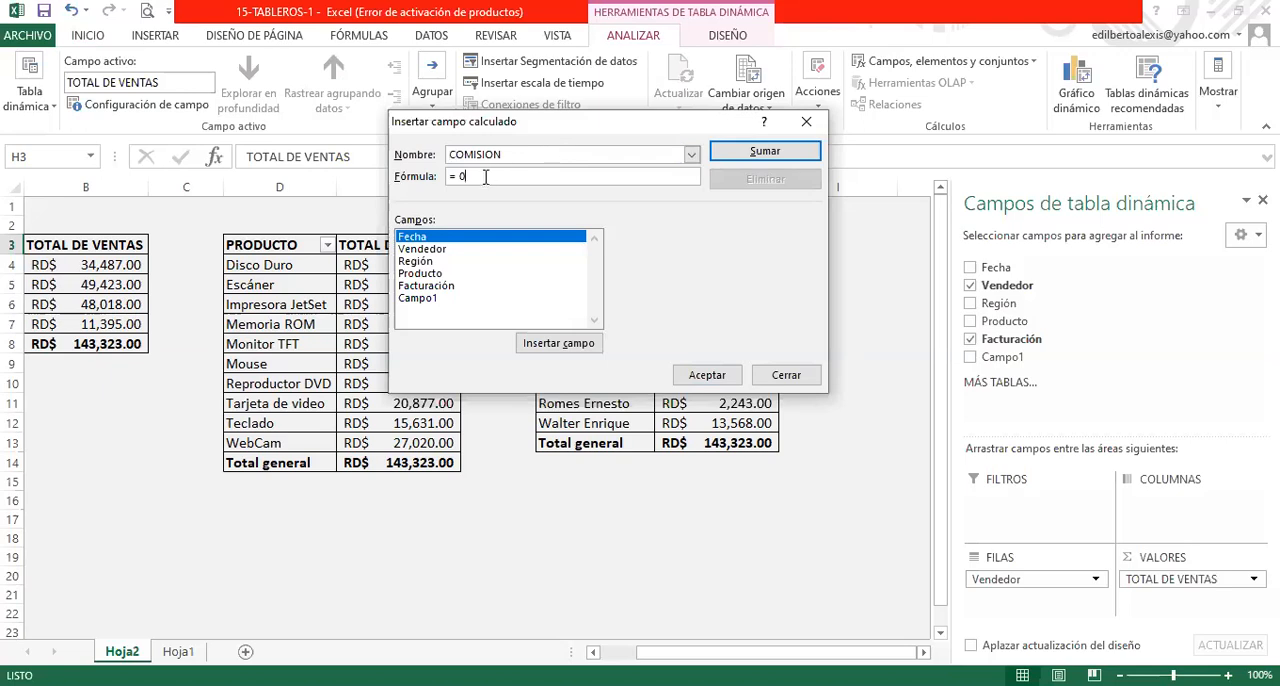
- Set the COMISION formula to Facturación*5% and add the field to the pivot table, replacing the existing cell data
{"action": "key", "text": "BackSpace"}
{"action": "key", "text": "BackSpace"}
{"action": "left_click", "coordinate": [440, 287]}
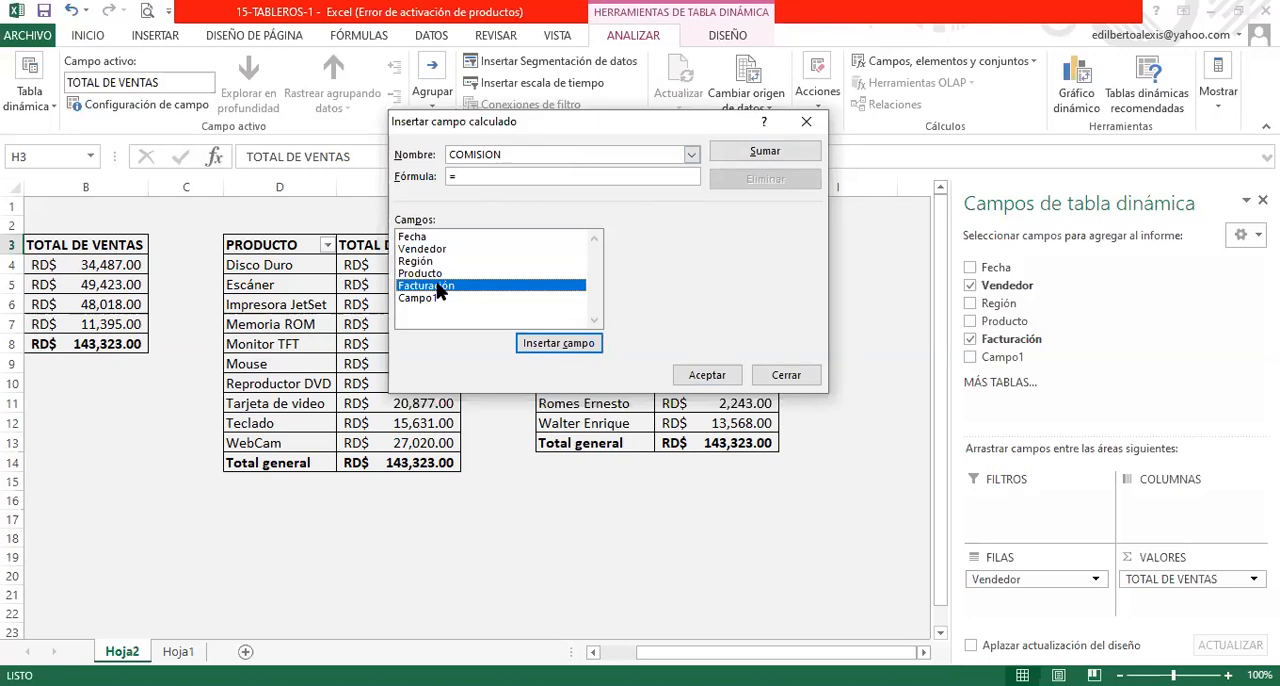
{"action": "left_click", "coordinate": [536, 344]}
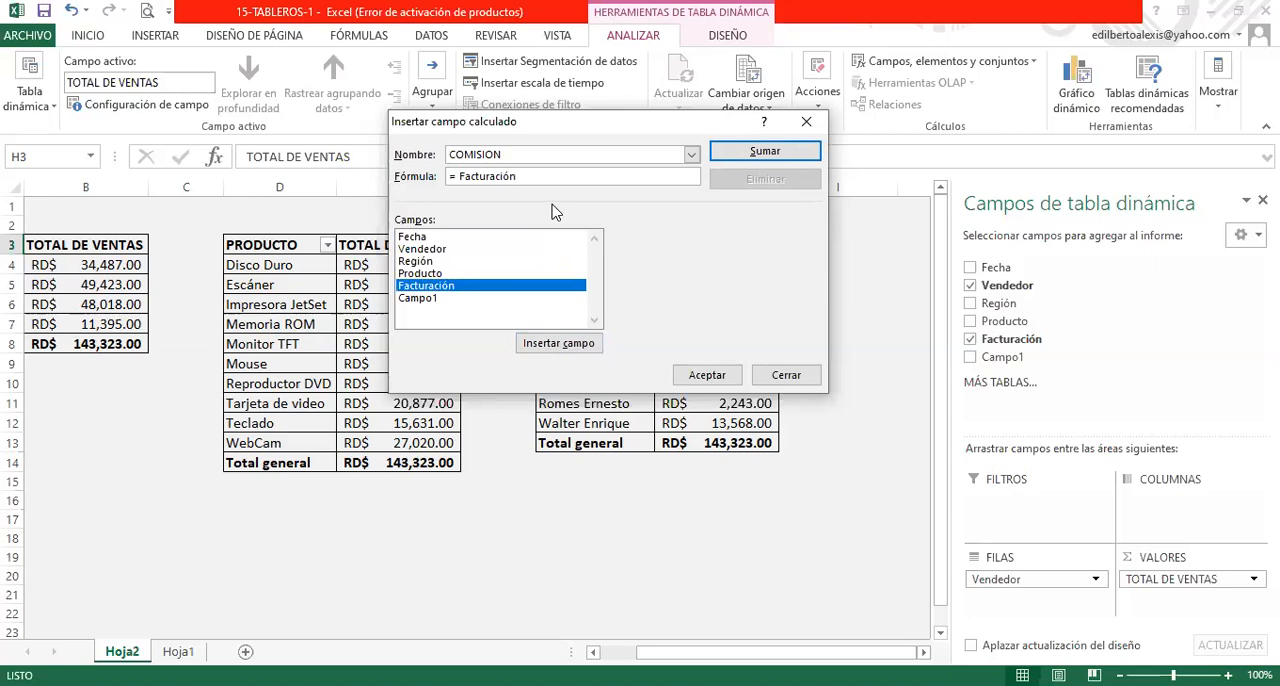
{"action": "type", "text": "*5"}
{"action": "type", "text": "%"}
{"action": "left_click", "coordinate": [710, 376]}
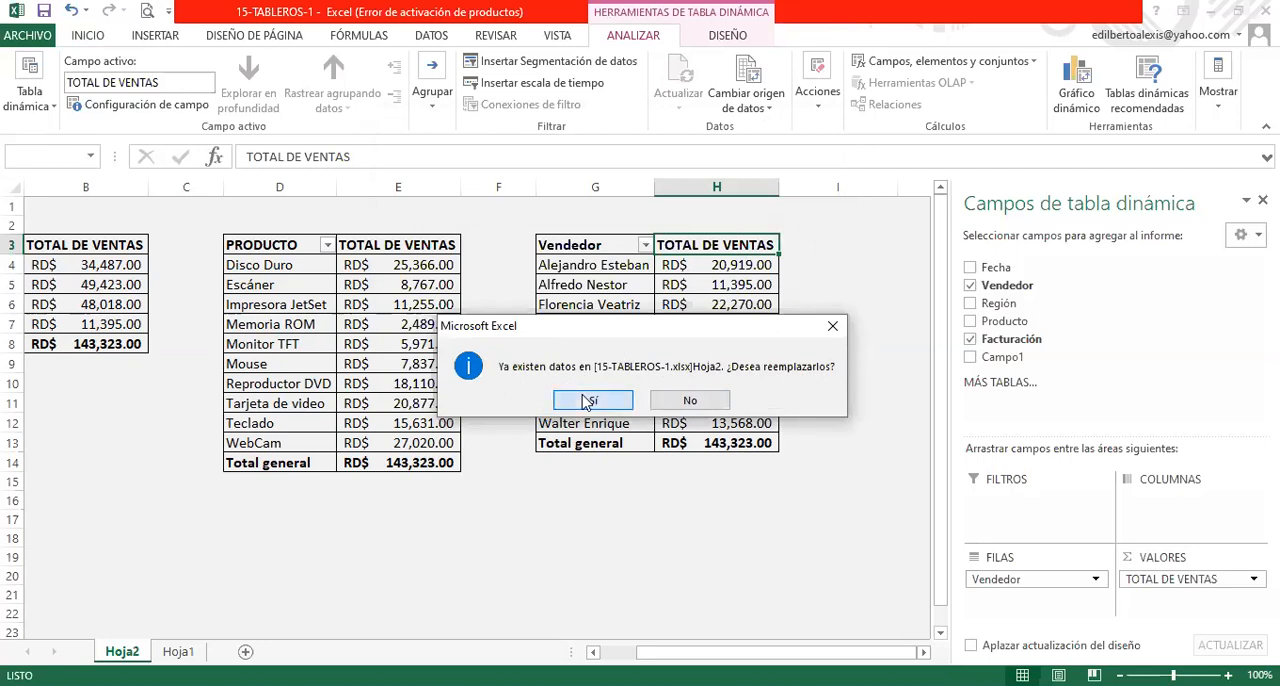
{"action": "left_click", "coordinate": [626, 400]}
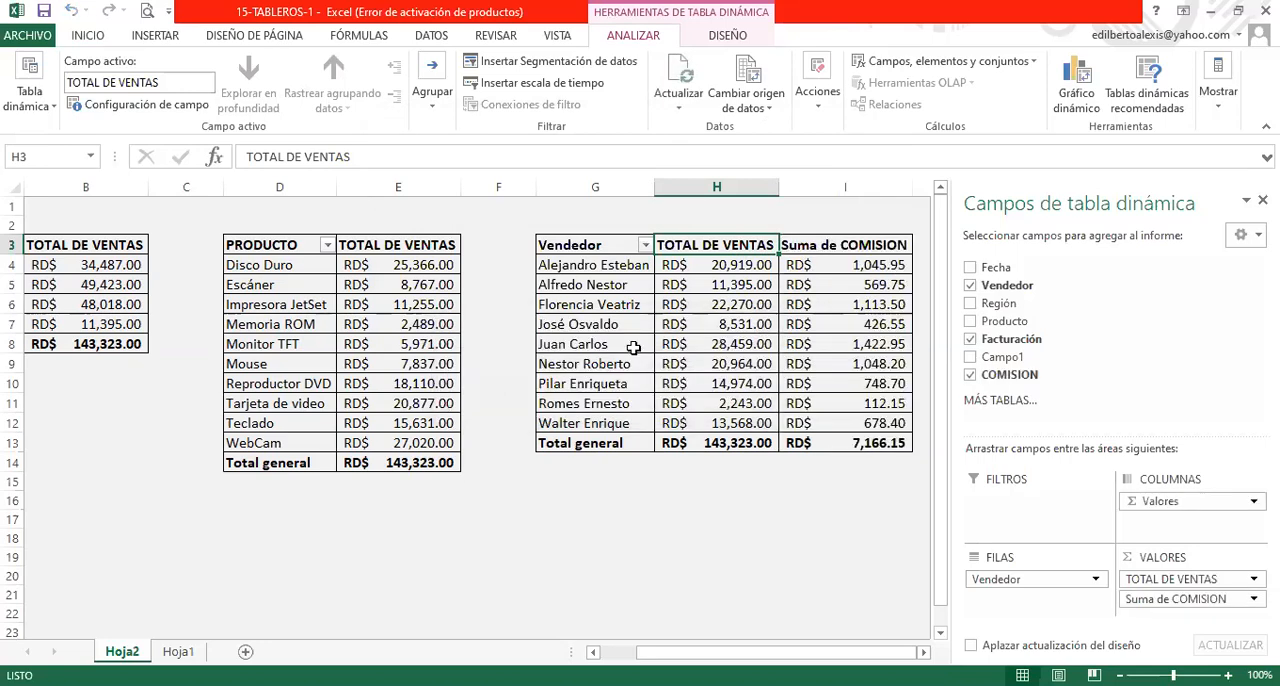
- Rename the Suma de COMISION value field as 5% DE COMISION
{"action": "double_click", "coordinate": [845, 247]}
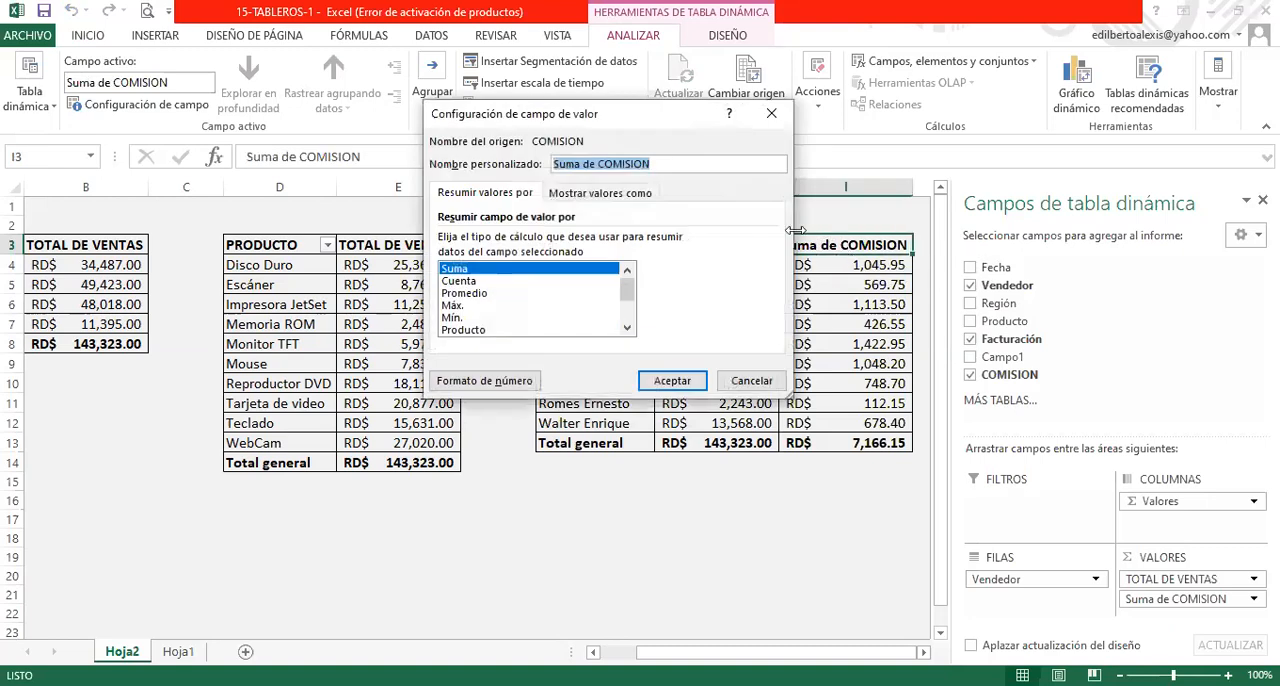
{"action": "left_click", "coordinate": [597, 164]}
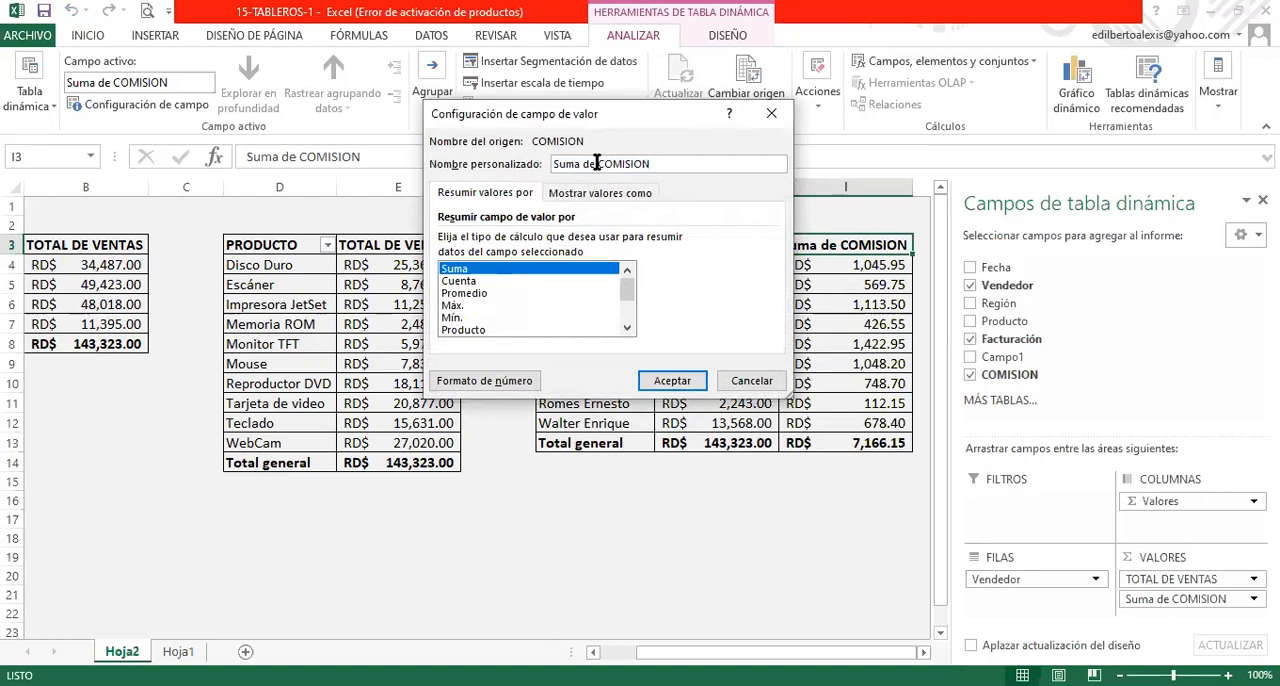
{"action": "key", "text": "shift+Home"}
{"action": "key", "text": "BackSpace"}
{"action": "type", "text": "5% DE"}
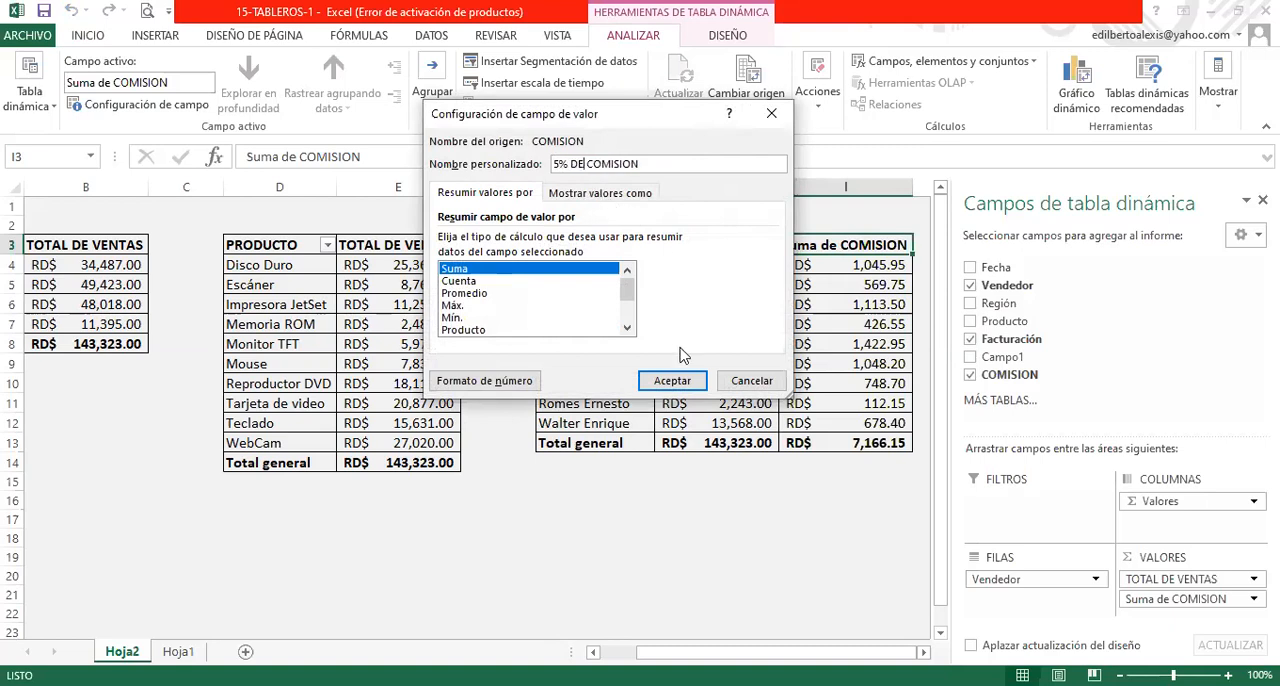
{"action": "left_click", "coordinate": [670, 373]}
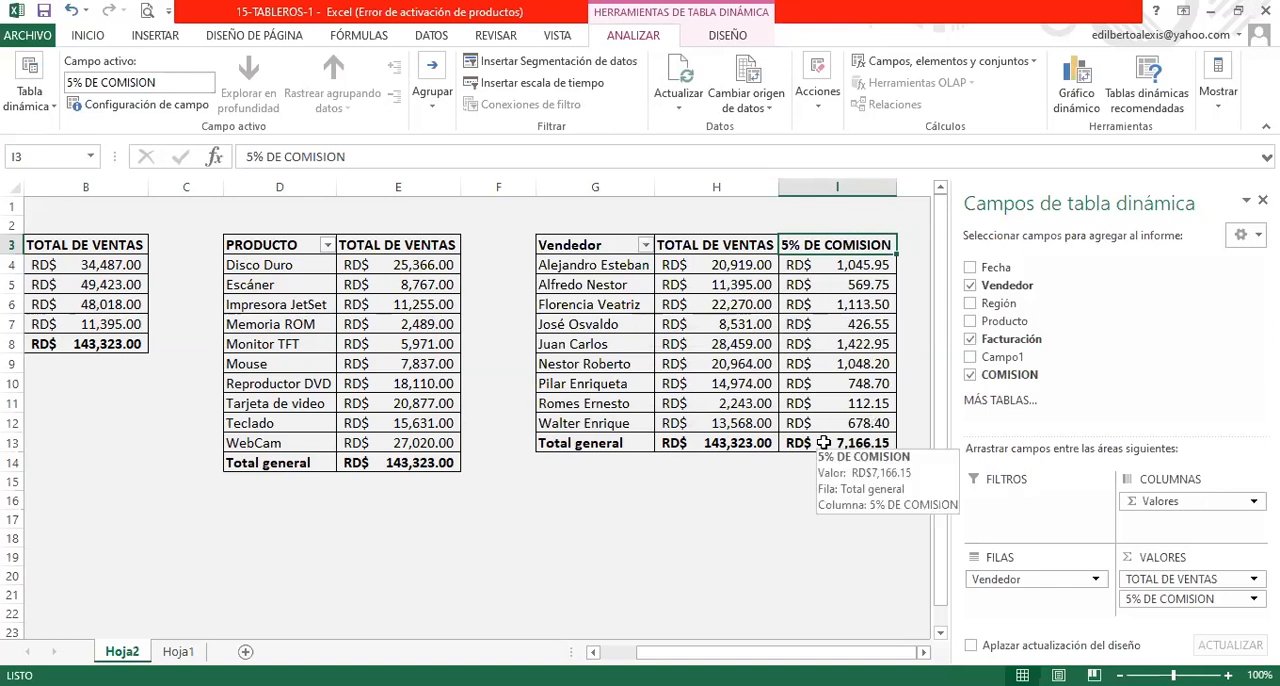
- Check the report requirements on Hoja1 and examine the sales and commission amounts per vendor on Hoja2
{"action": "left_click", "coordinate": [180, 652]}
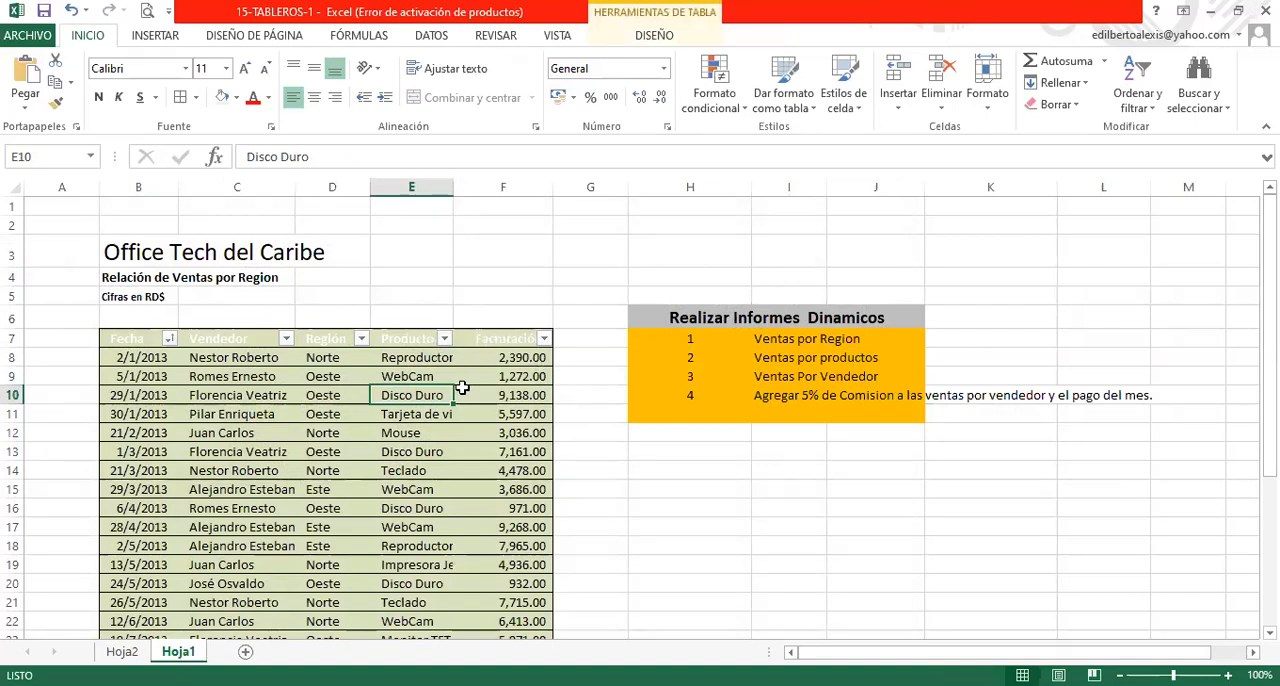
{"action": "left_click", "coordinate": [122, 651]}
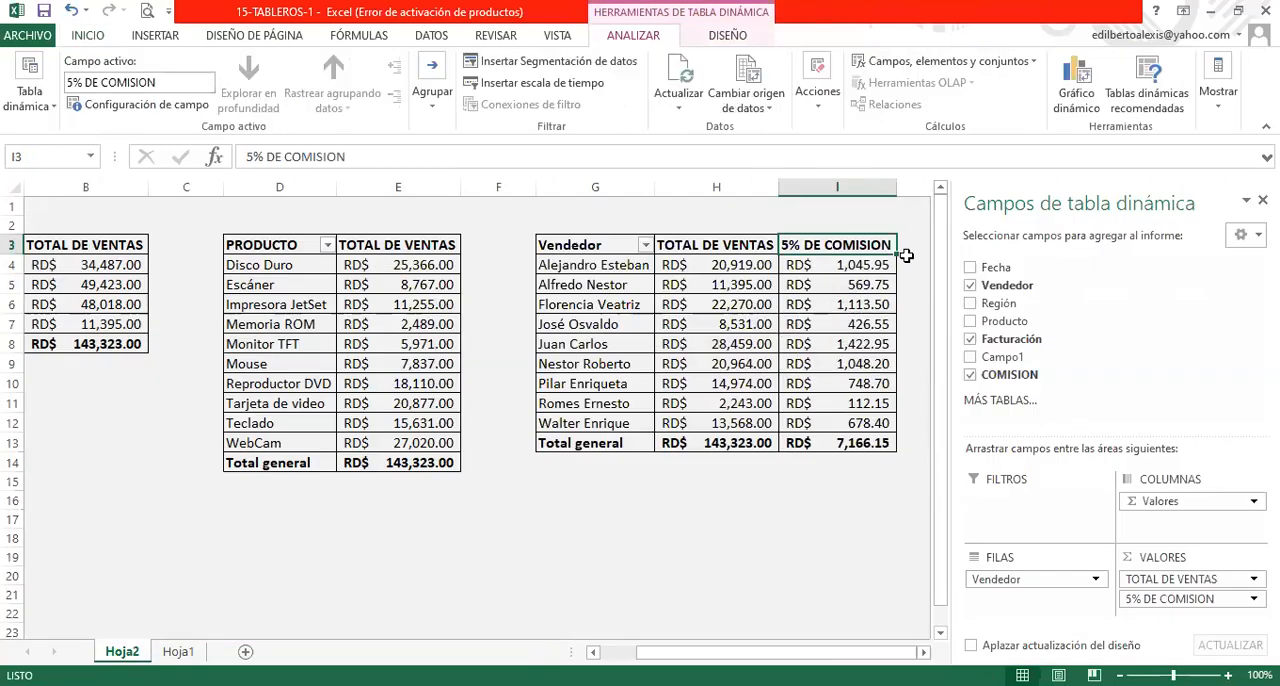
{"action": "left_click", "coordinate": [912, 377]}
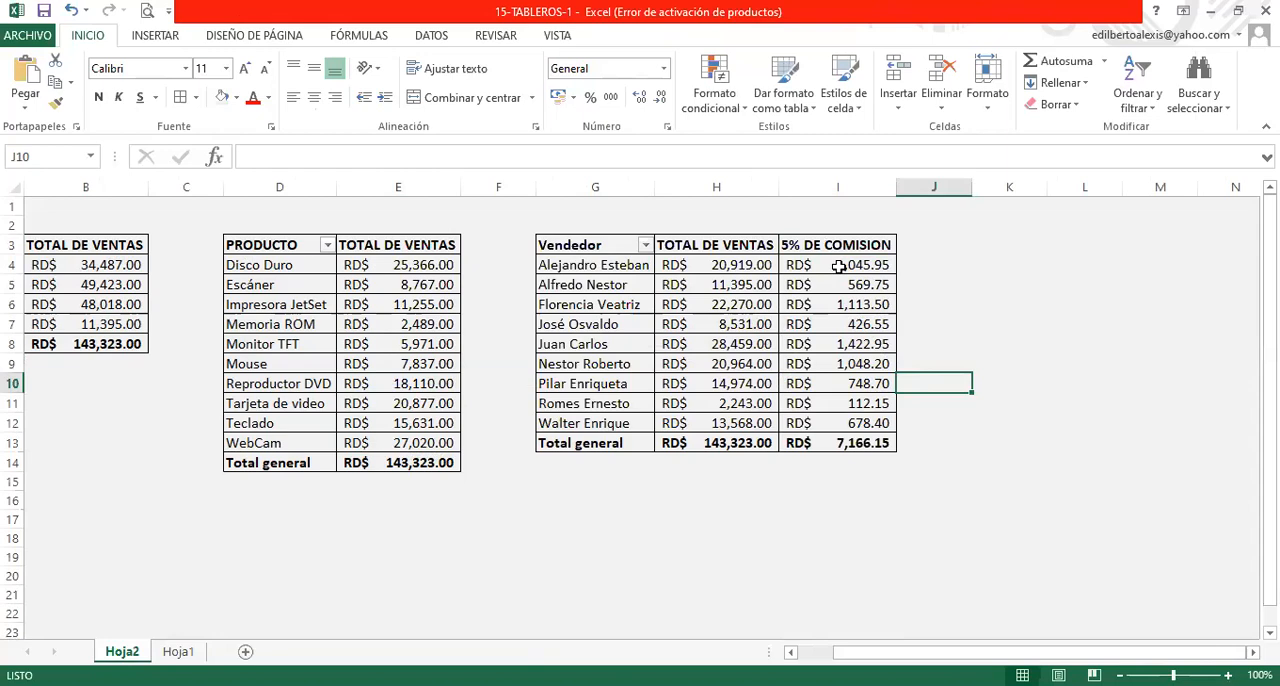
{"action": "mouse_move", "coordinate": [838, 266]}
{"action": "mouse_move", "coordinate": [833, 337]}
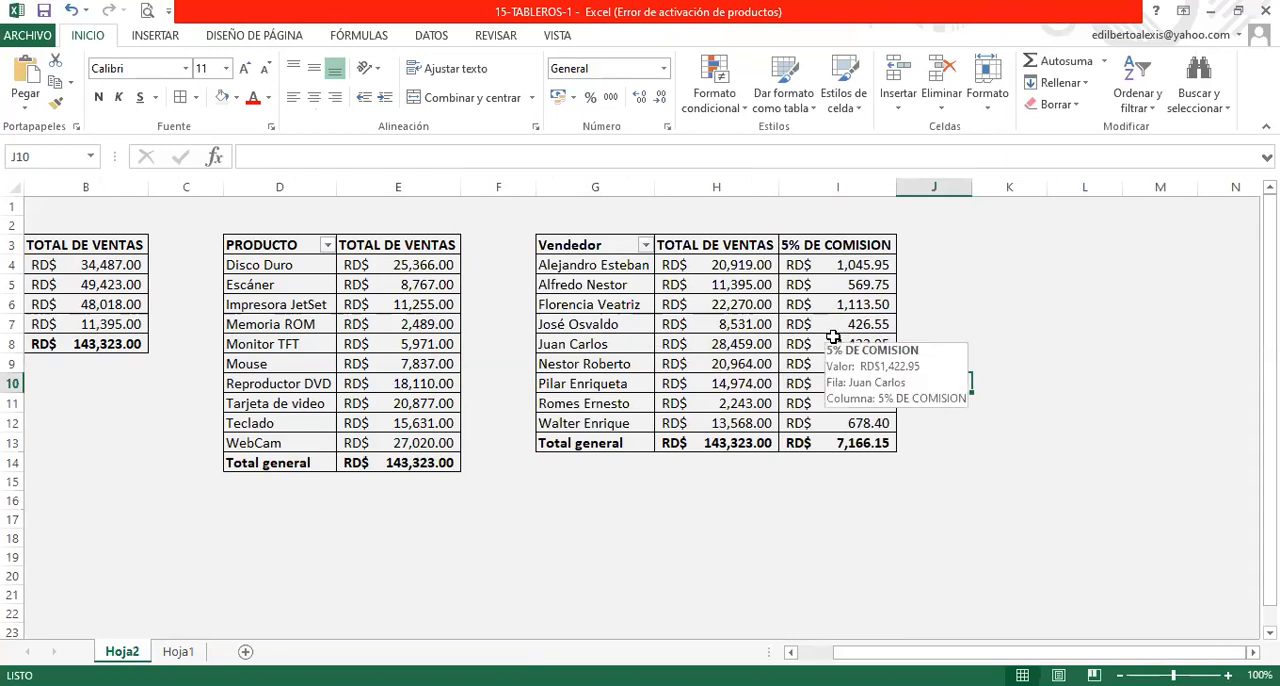
{"action": "left_click", "coordinate": [833, 337]}
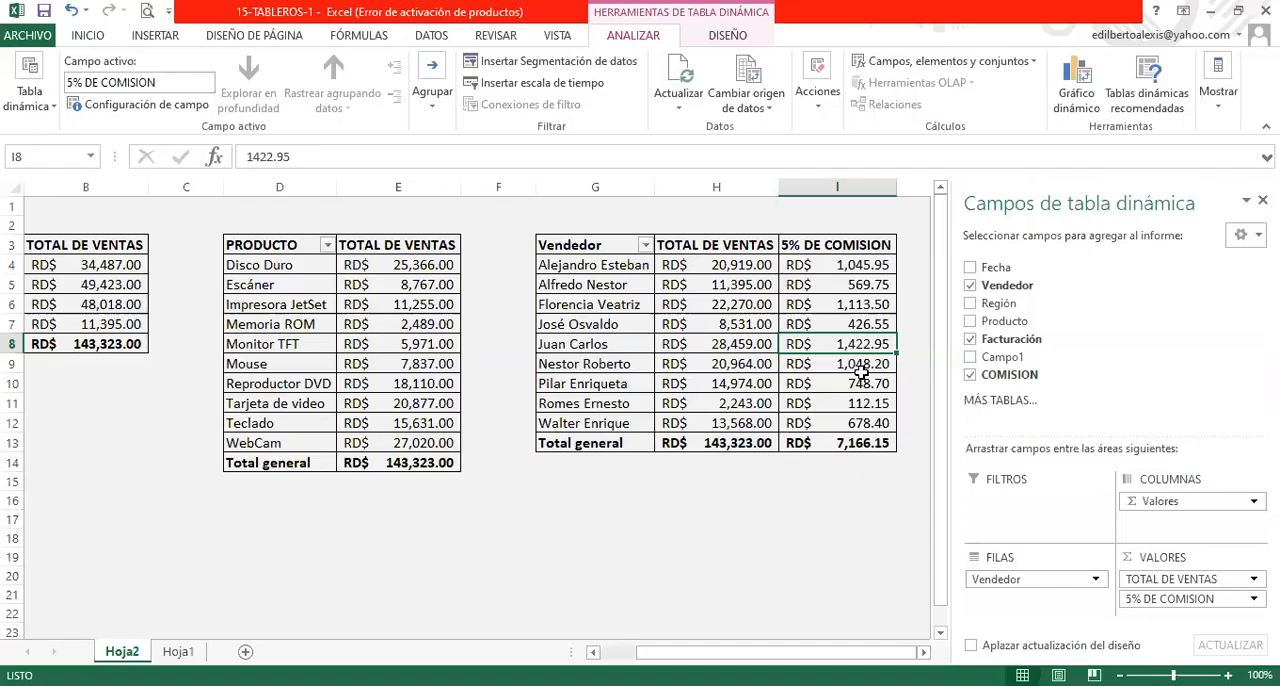
{"action": "left_click", "coordinate": [919, 360]}
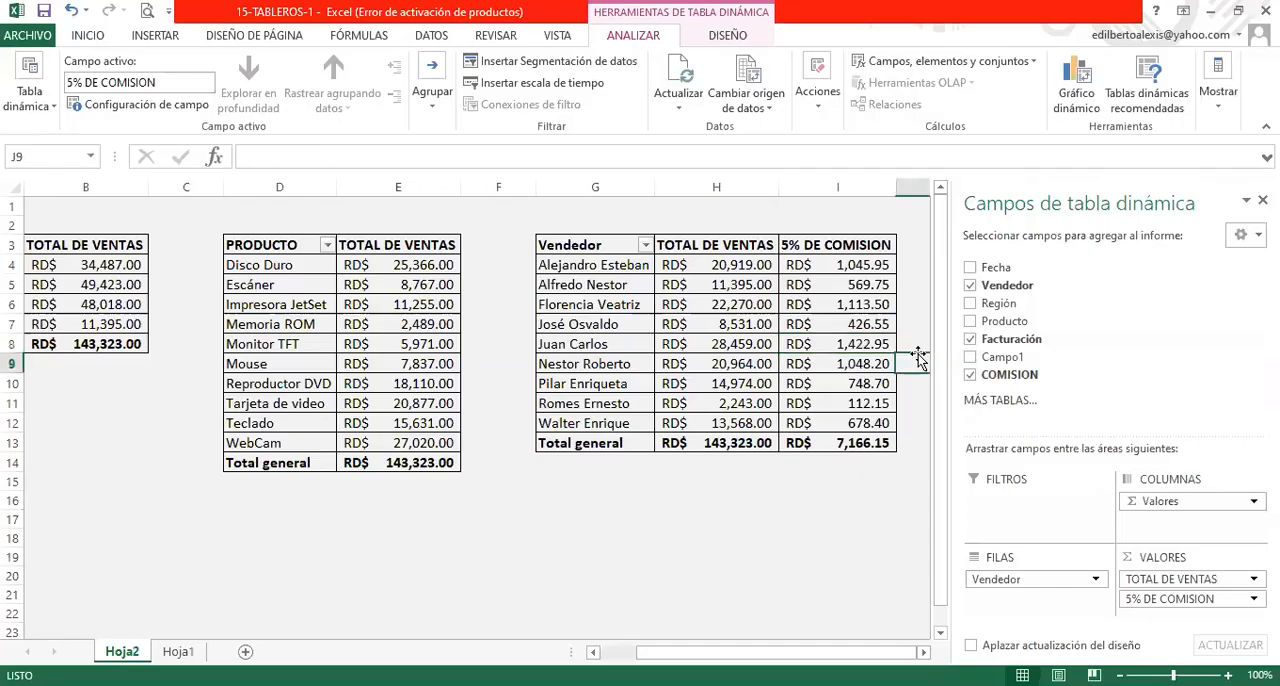
{"action": "left_click", "coordinate": [668, 289]}
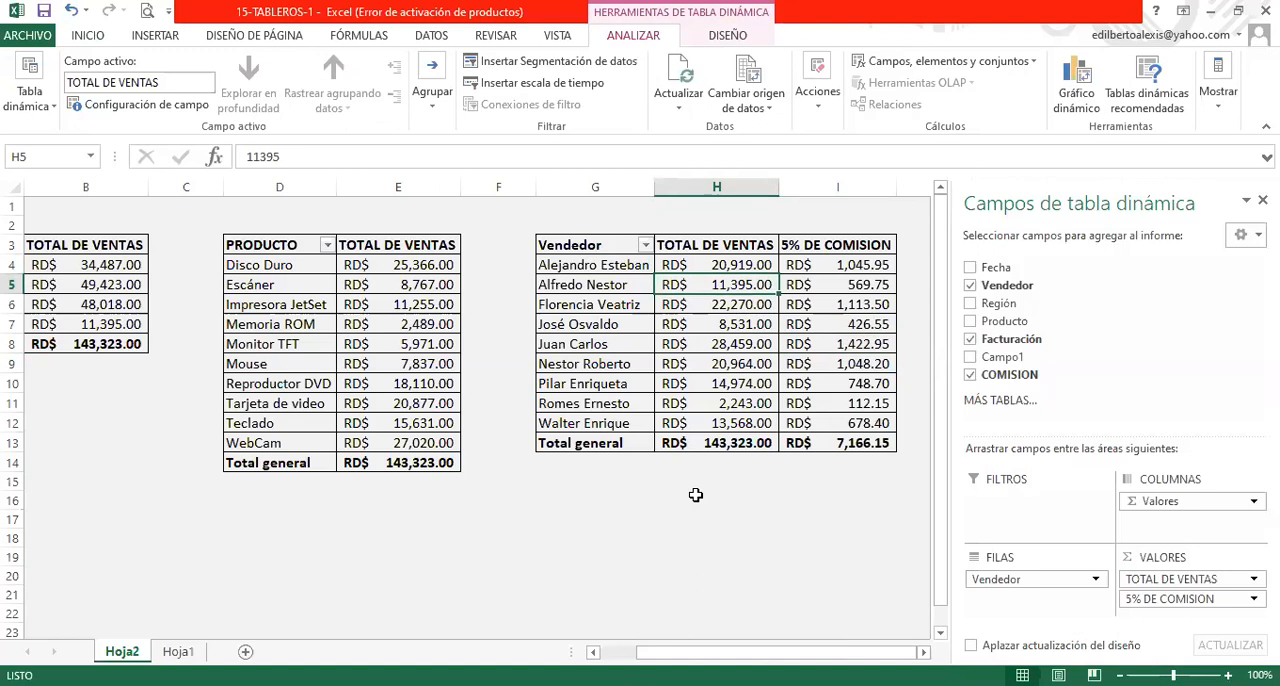
{"action": "left_click", "coordinate": [696, 495]}
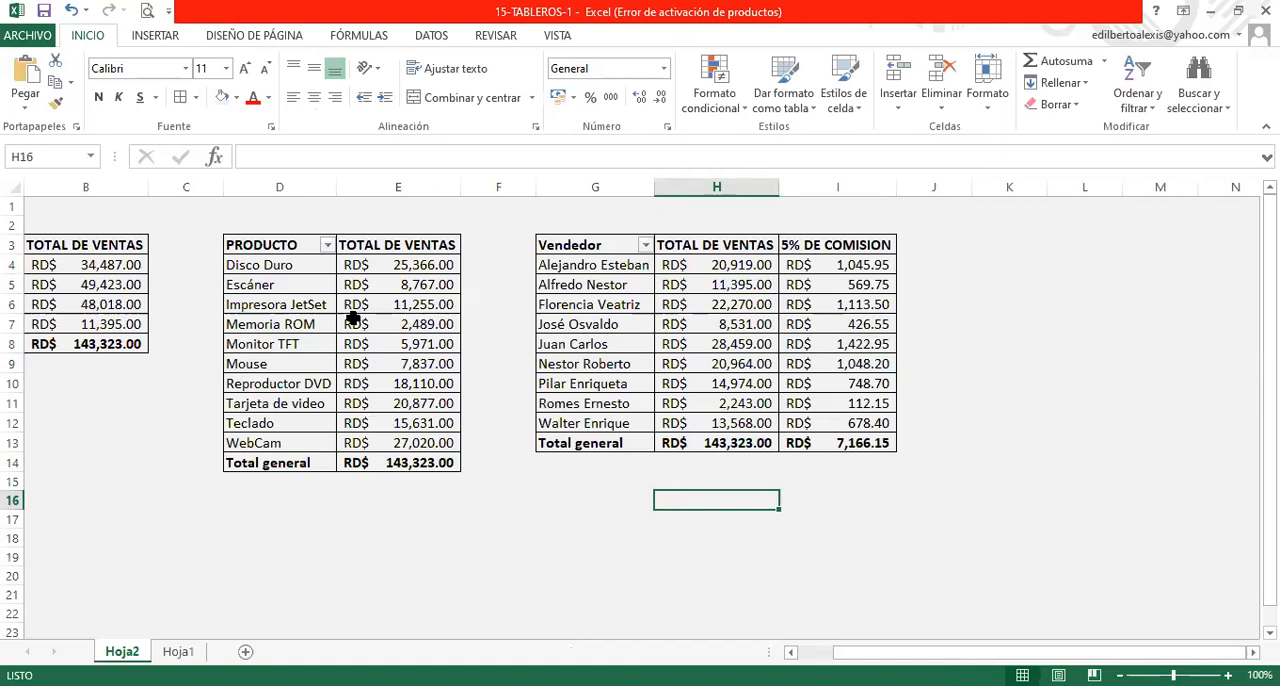
- Insert slicers for Vendedor, Región, Producto and Facturación from the REGION pivot table
{"action": "left_click", "coordinate": [105, 270]}
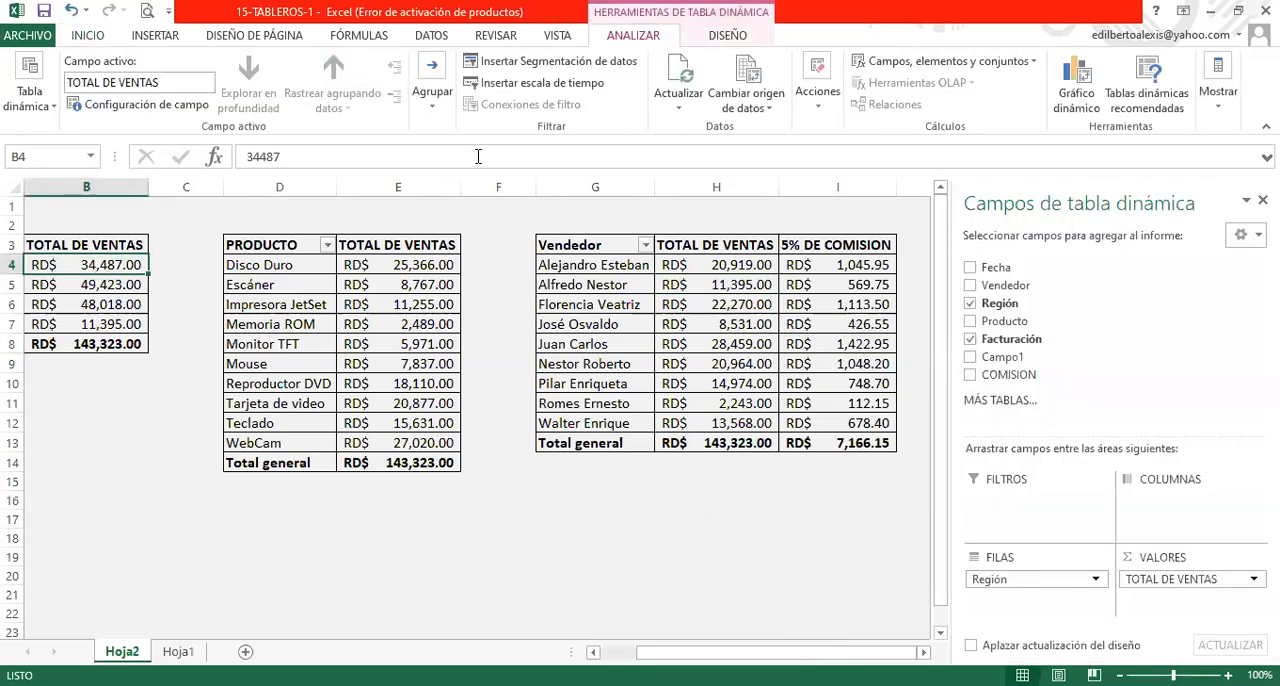
{"action": "left_click", "coordinate": [512, 50]}
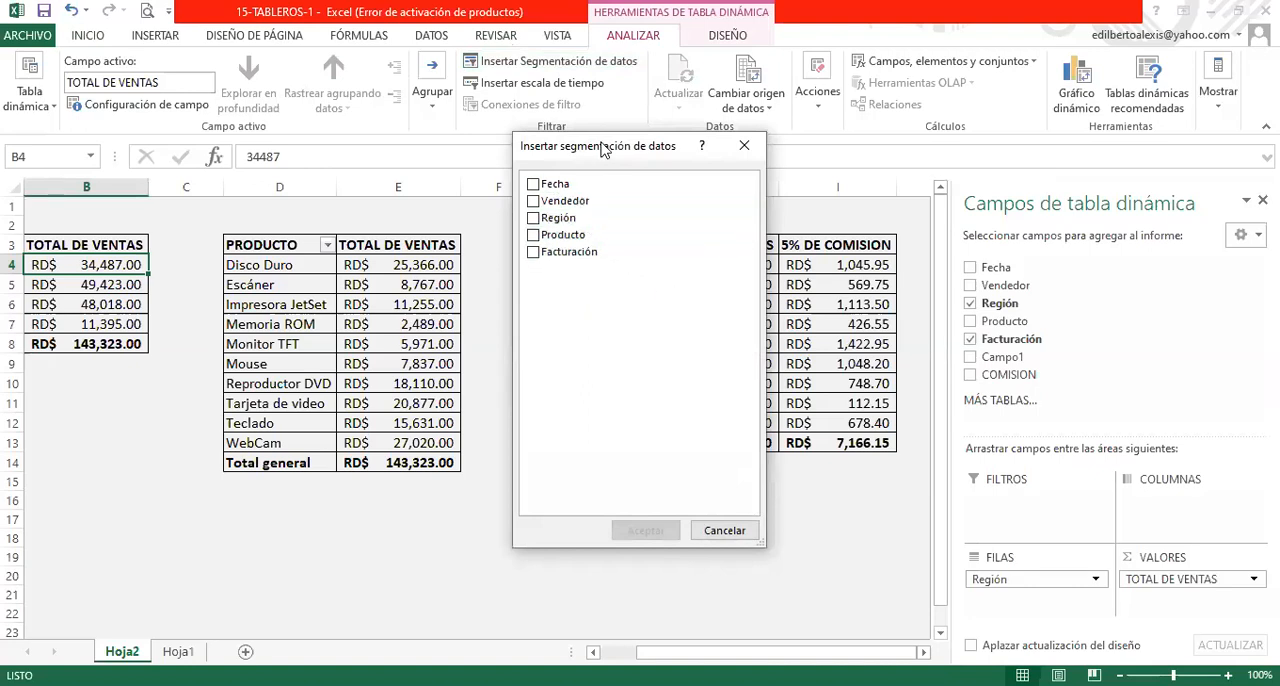
{"action": "left_click_drag", "start_coordinate": [603, 148], "coordinate": [571, 316]}
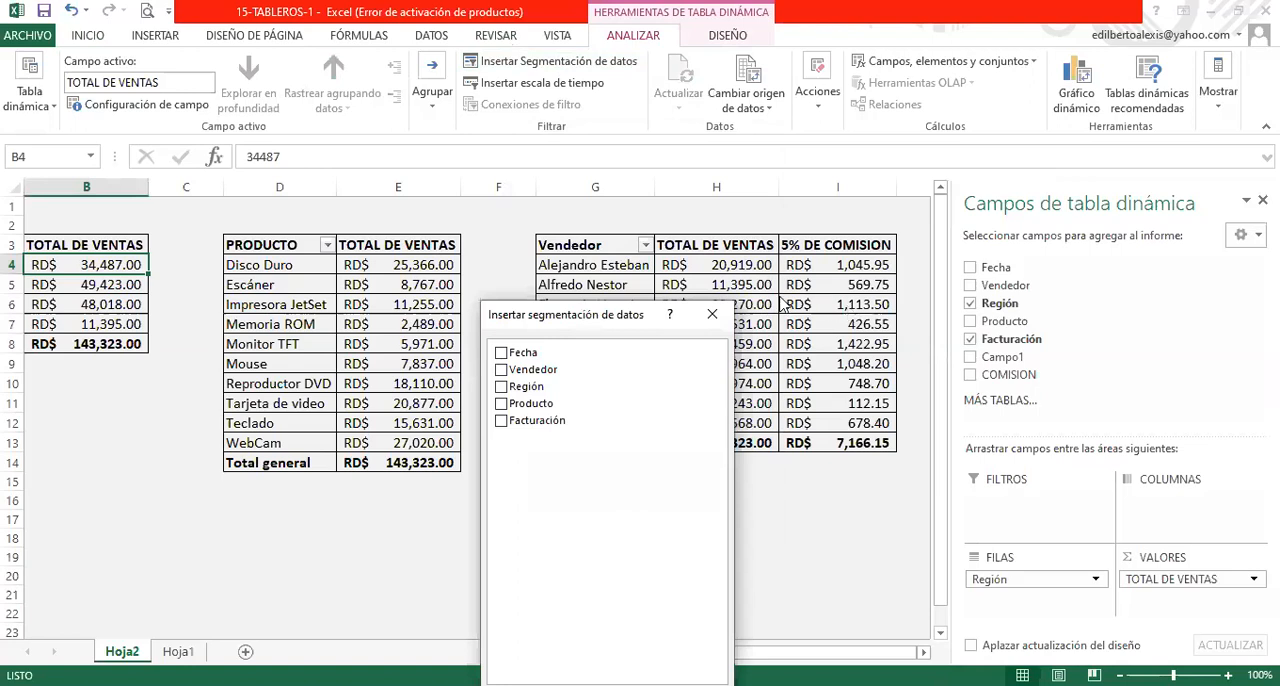
{"action": "left_click", "coordinate": [502, 370]}
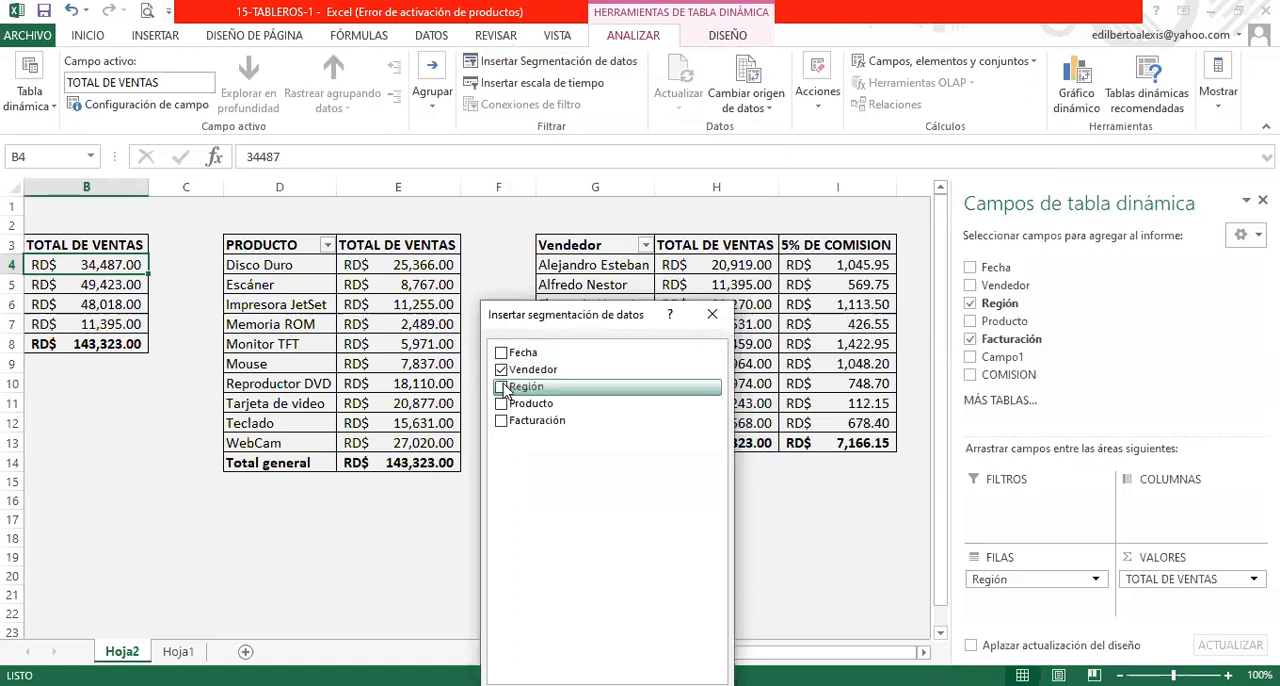
{"action": "left_click", "coordinate": [502, 404]}
{"action": "left_click", "coordinate": [502, 421]}
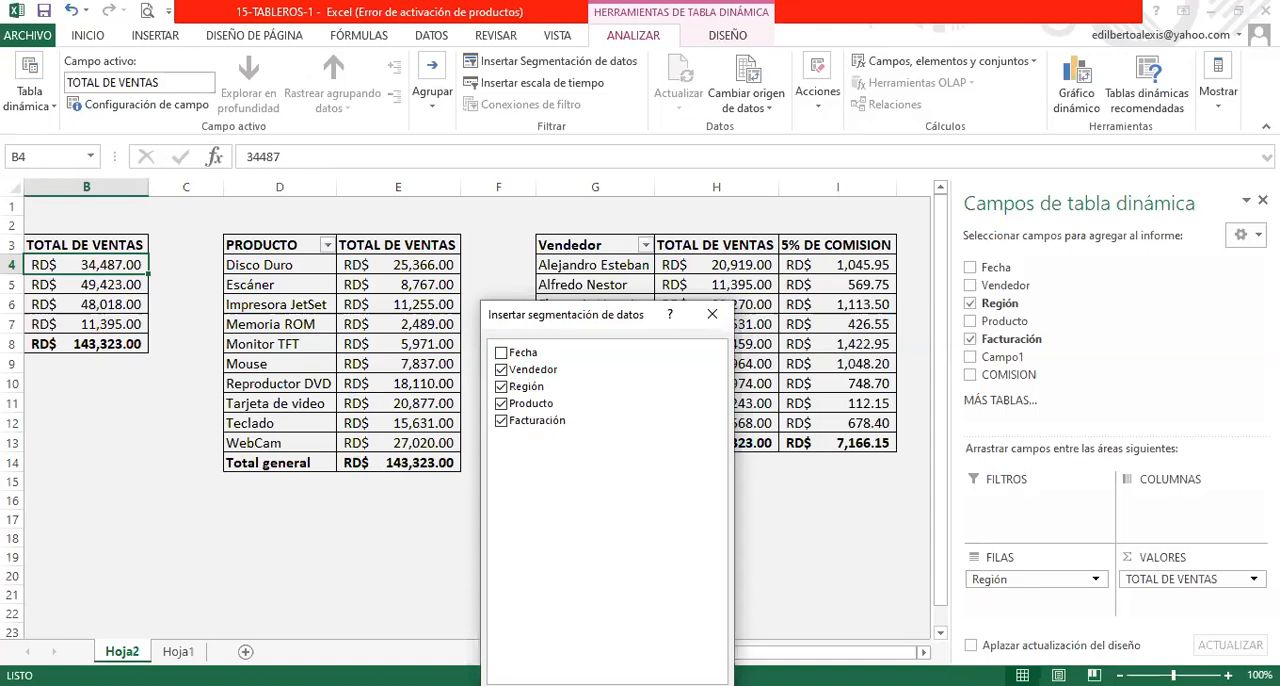
{"action": "key", "text": "Return"}
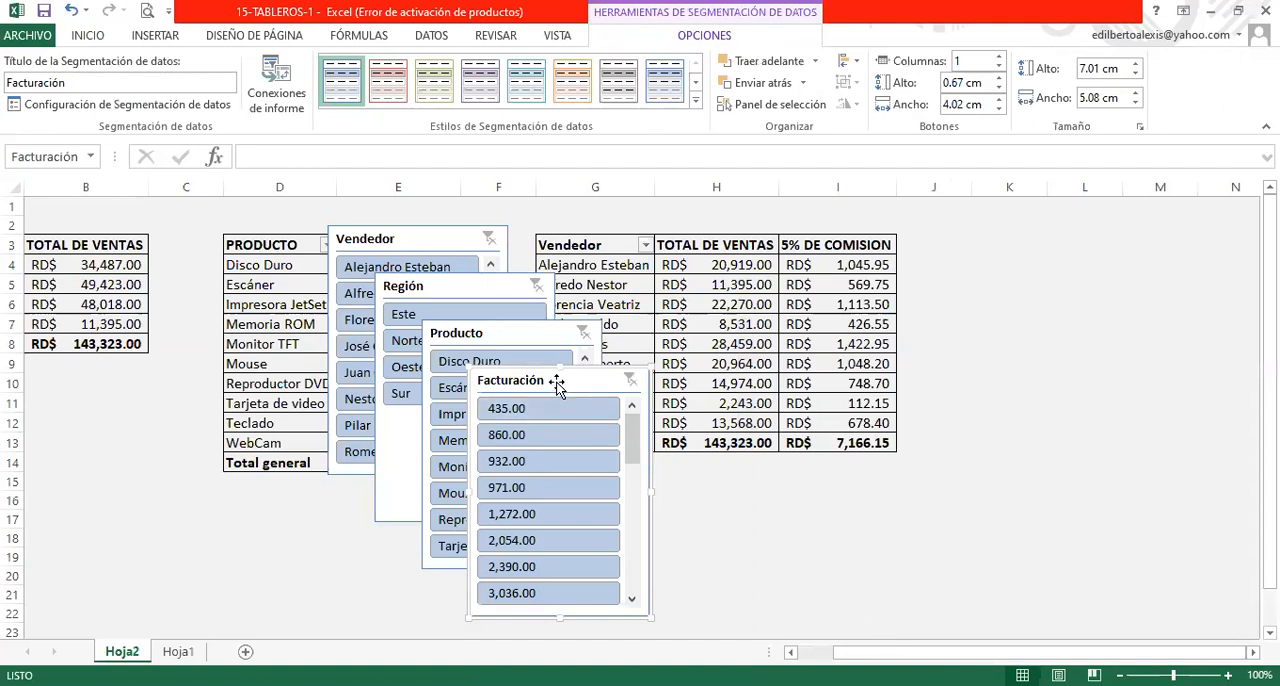
- Arrange the Facturación, Producto, Región and Vendedor slicers in a two-by-two block beside the vendor sales table
{"action": "left_click_drag", "start_coordinate": [557, 387], "coordinate": [1186, 210]}
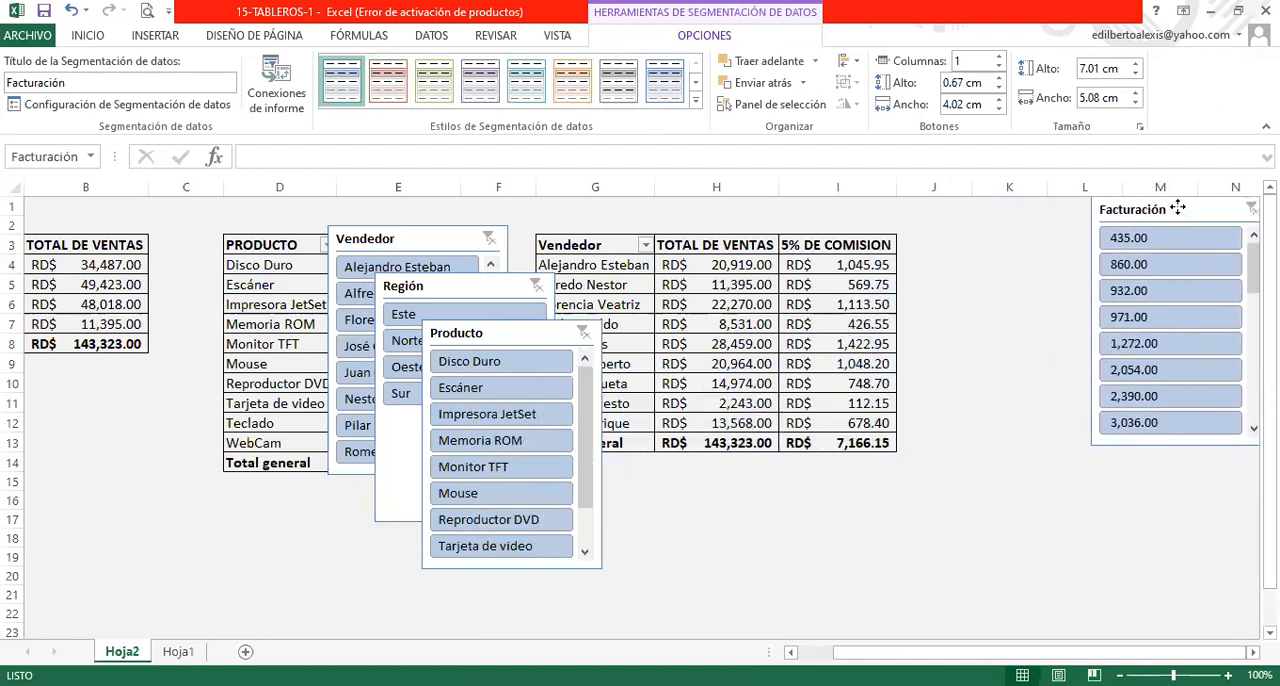
{"action": "left_click_drag", "start_coordinate": [547, 327], "coordinate": [1035, 204]}
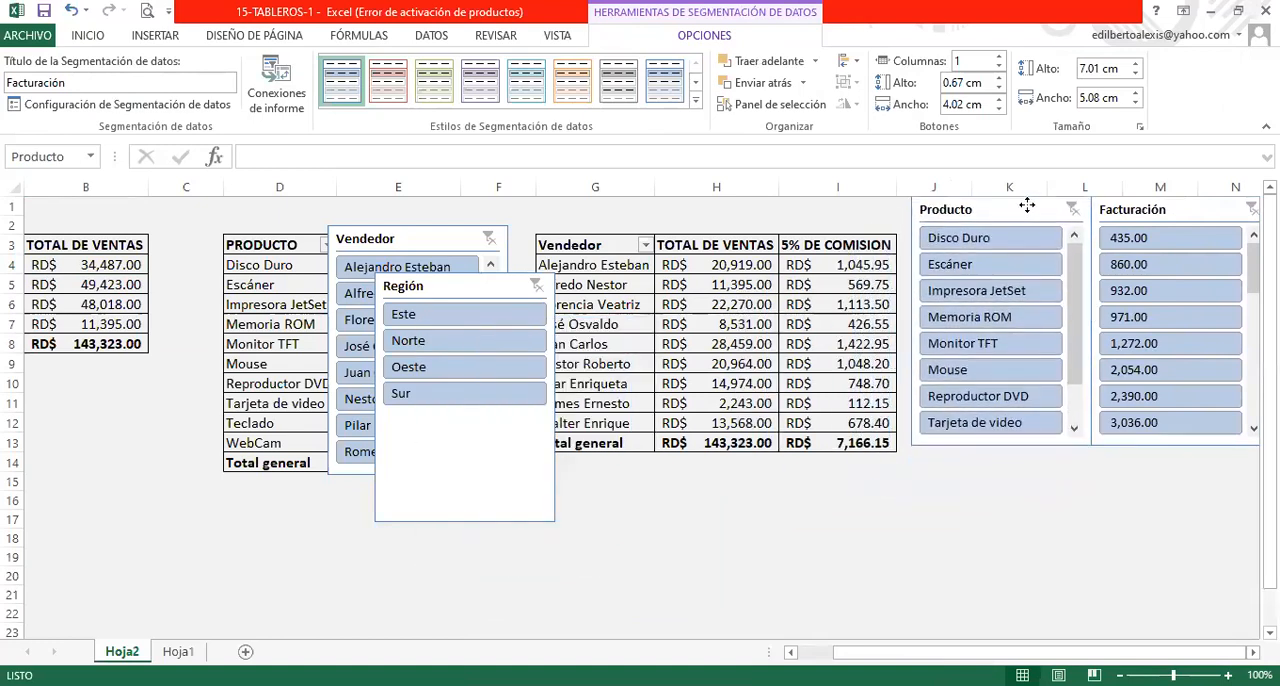
{"action": "left_click_drag", "start_coordinate": [457, 287], "coordinate": [1171, 460]}
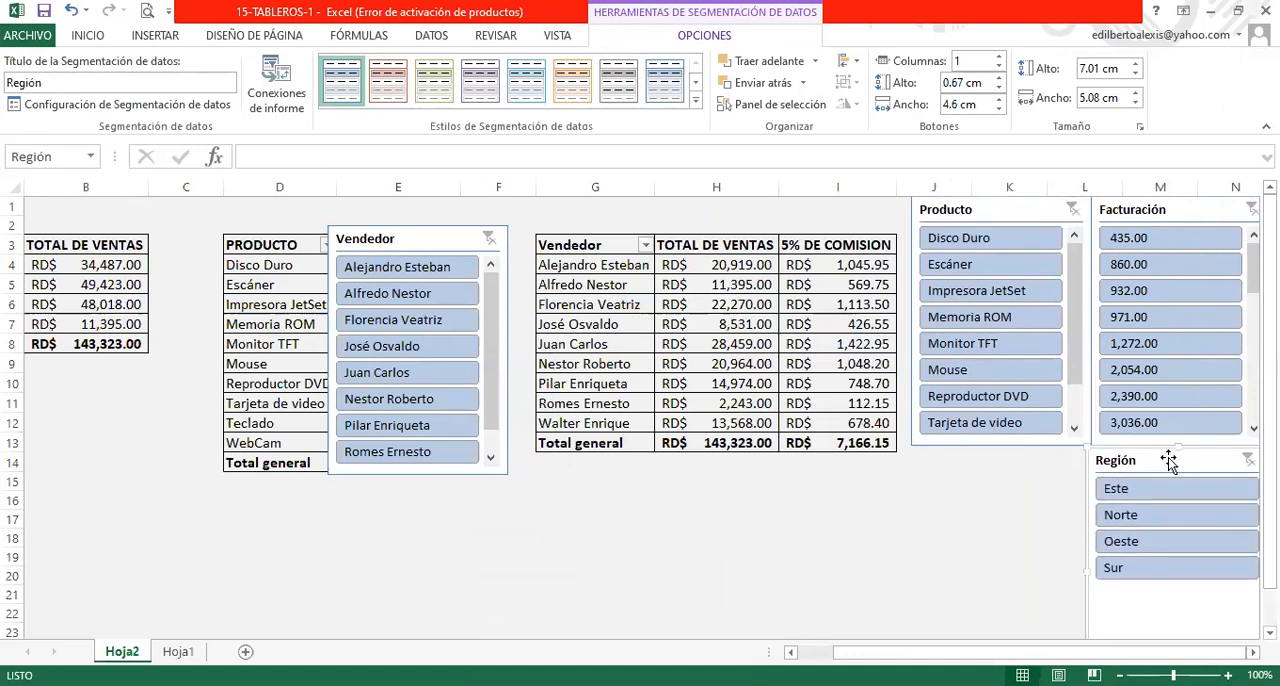
{"action": "left_click_drag", "start_coordinate": [440, 242], "coordinate": [1012, 447]}
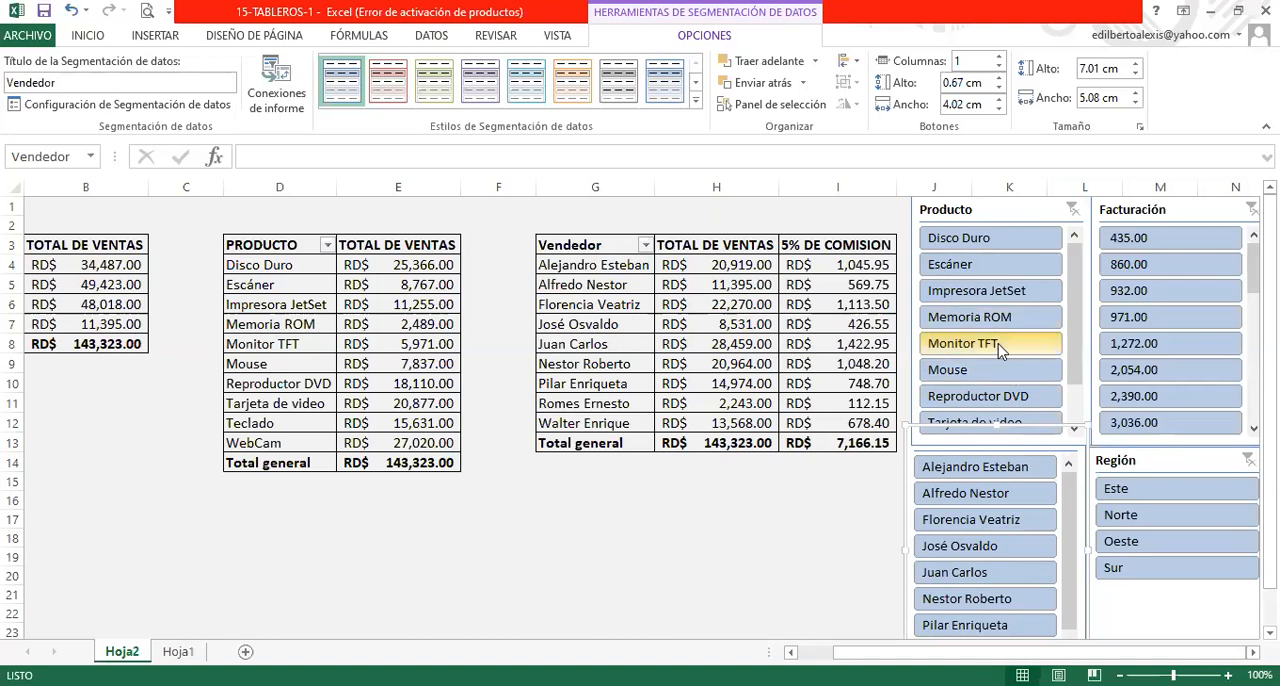
- Connect the Producto slicer to Tabla dinámica3 and Tabla dinámica4 in addition to Tabla dinámica1
{"action": "left_click", "coordinate": [984, 280]}
{"action": "right_click", "coordinate": [986, 284]}
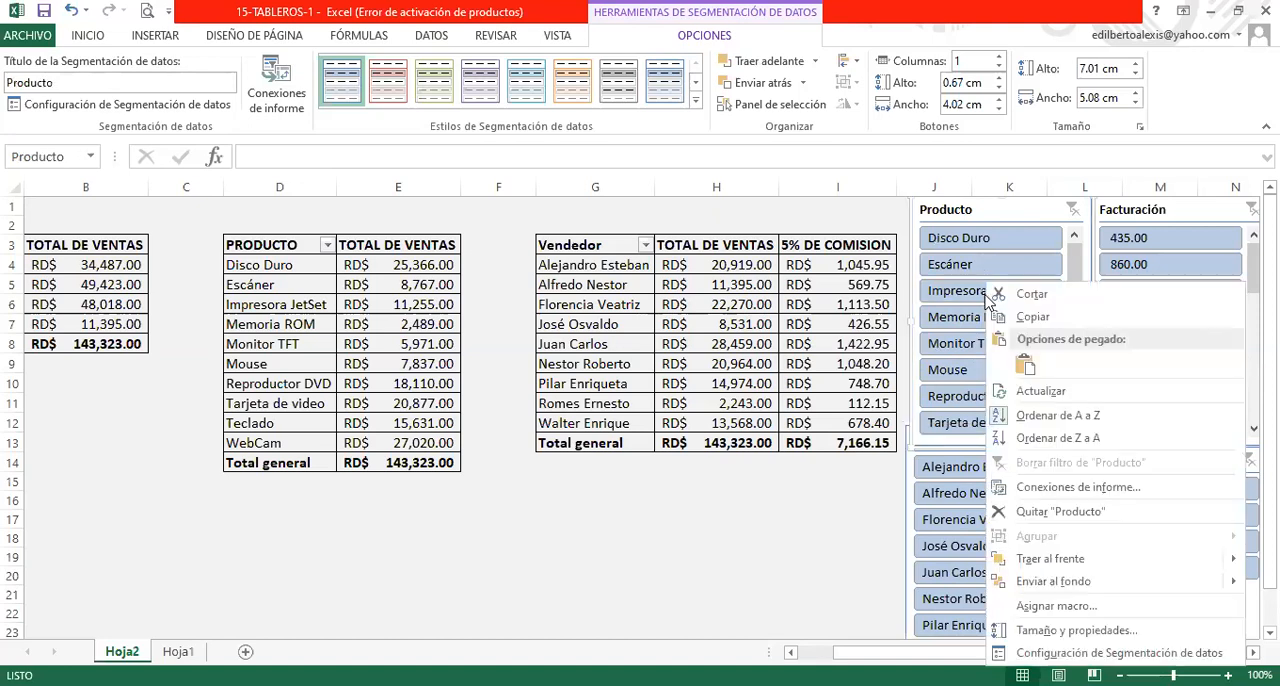
{"action": "left_click", "coordinate": [1038, 483]}
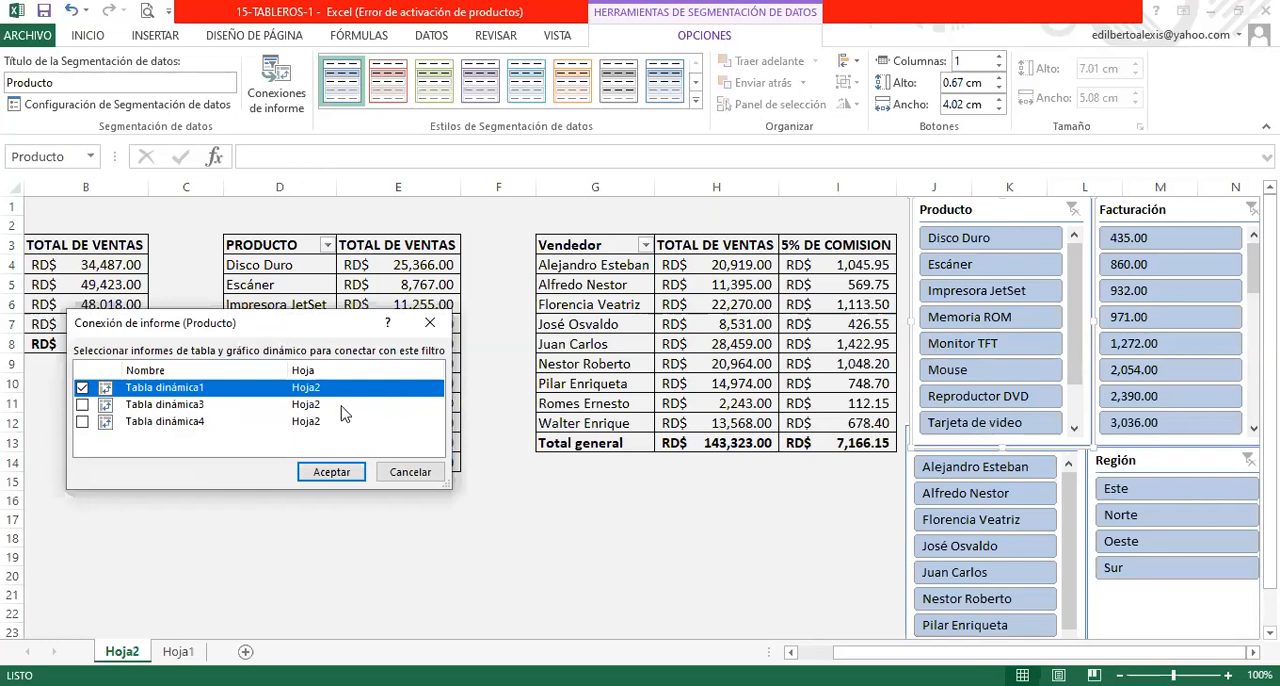
{"action": "left_click", "coordinate": [83, 405]}
{"action": "left_click", "coordinate": [83, 421]}
{"action": "left_click", "coordinate": [83, 421]}
{"action": "left_click", "coordinate": [318, 478]}
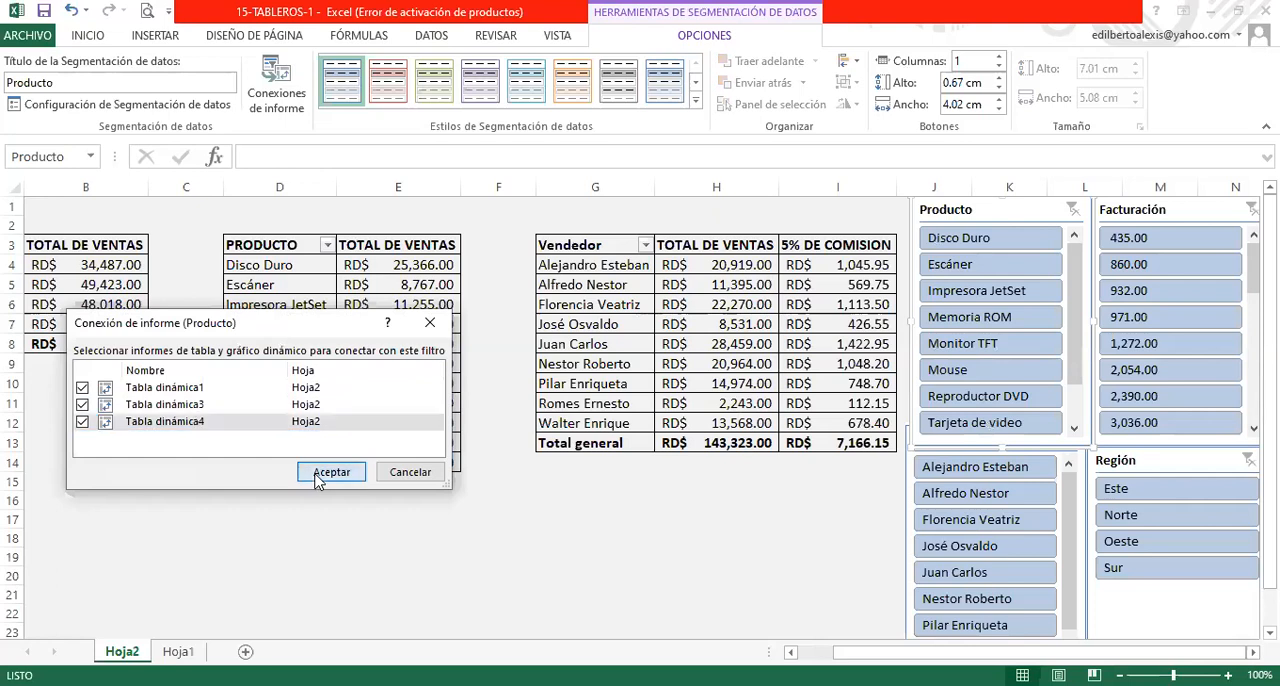
- Connect the Facturación slicer to Tabla dinámica3 and Tabla dinámica4 as well
{"action": "left_click", "coordinate": [1165, 293]}
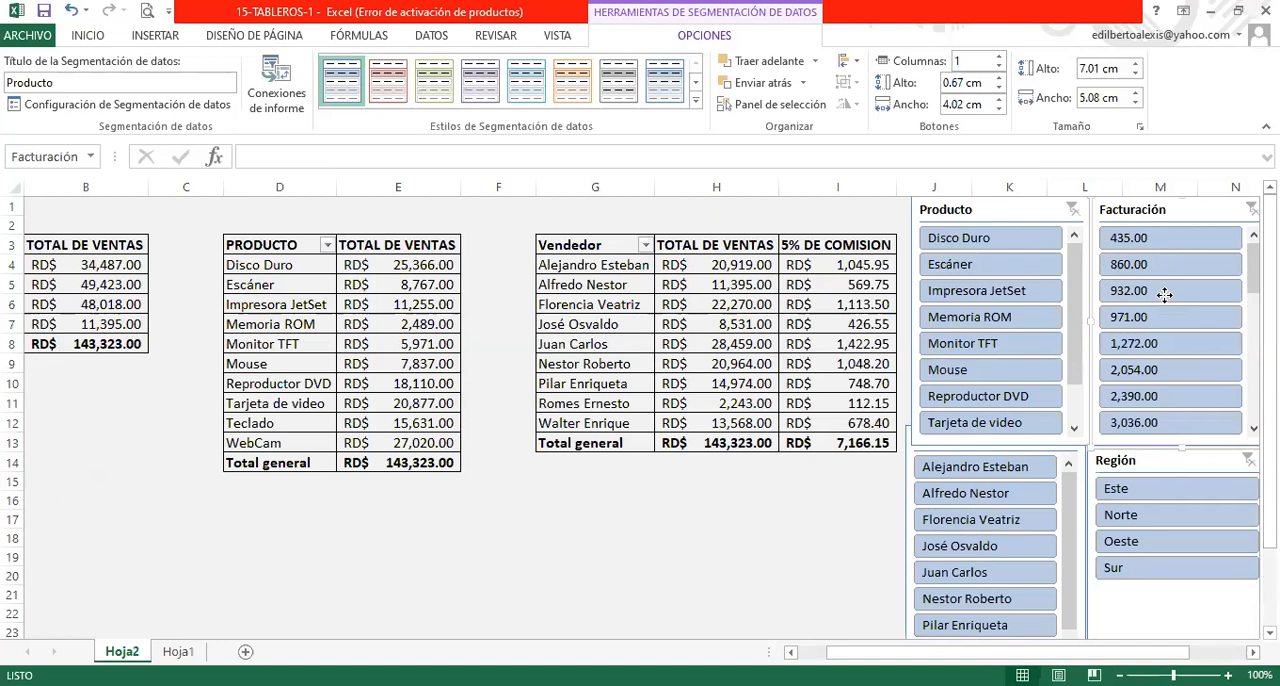
{"action": "right_click", "coordinate": [1165, 293]}
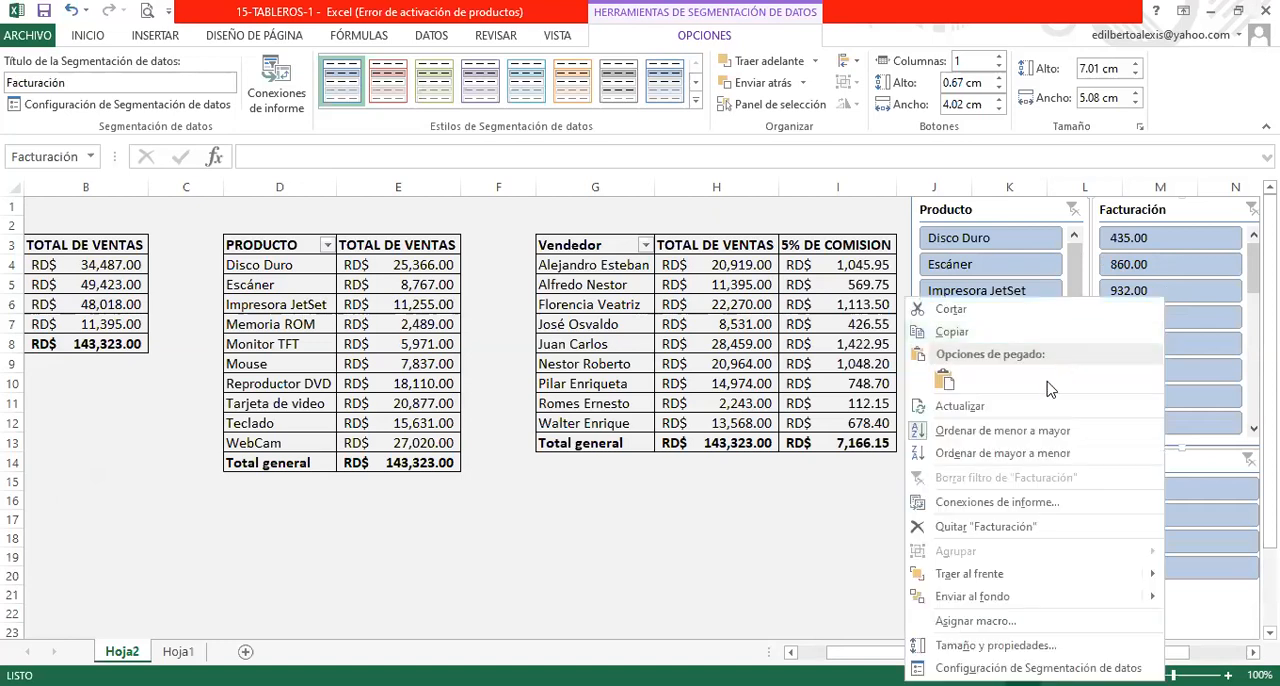
{"action": "left_click", "coordinate": [1024, 512]}
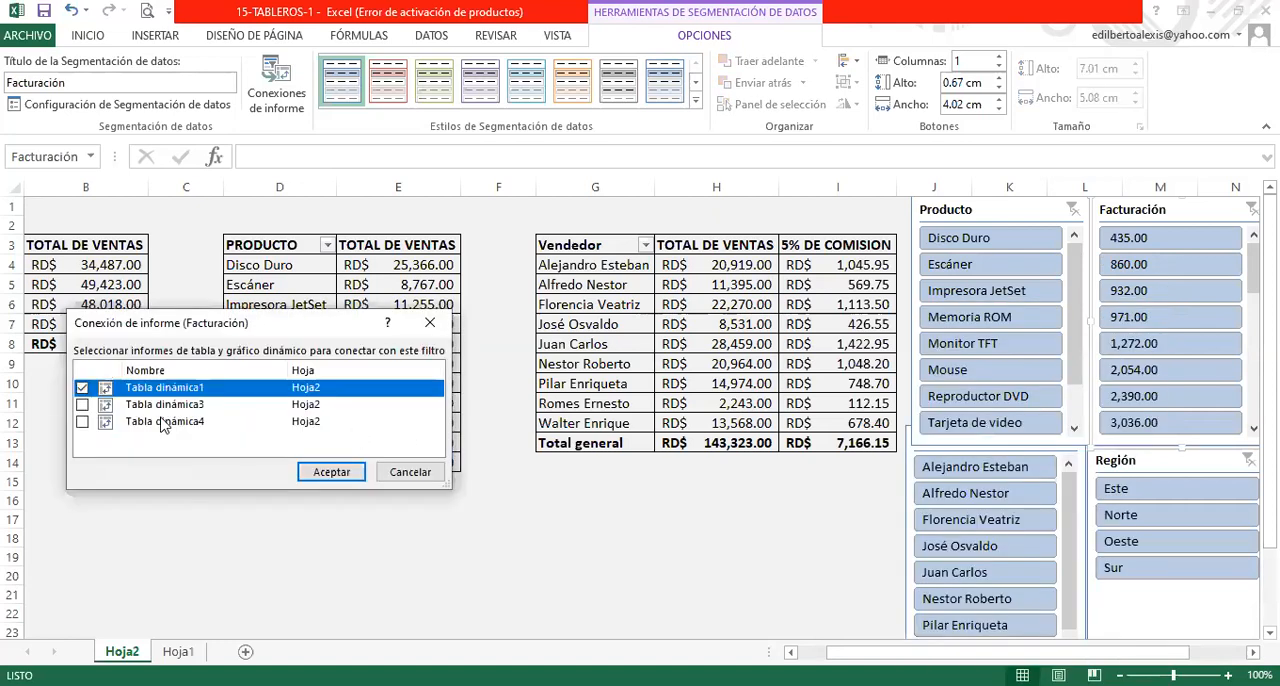
{"action": "left_click", "coordinate": [82, 421]}
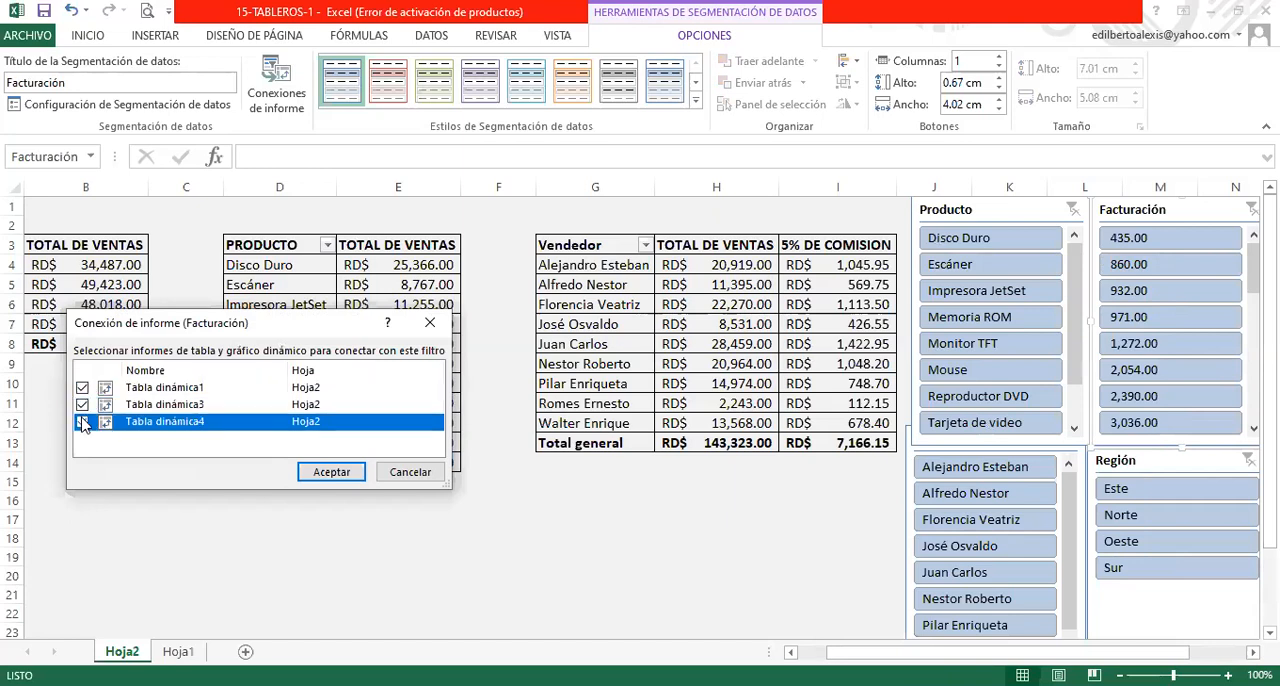
{"action": "left_click", "coordinate": [314, 472]}
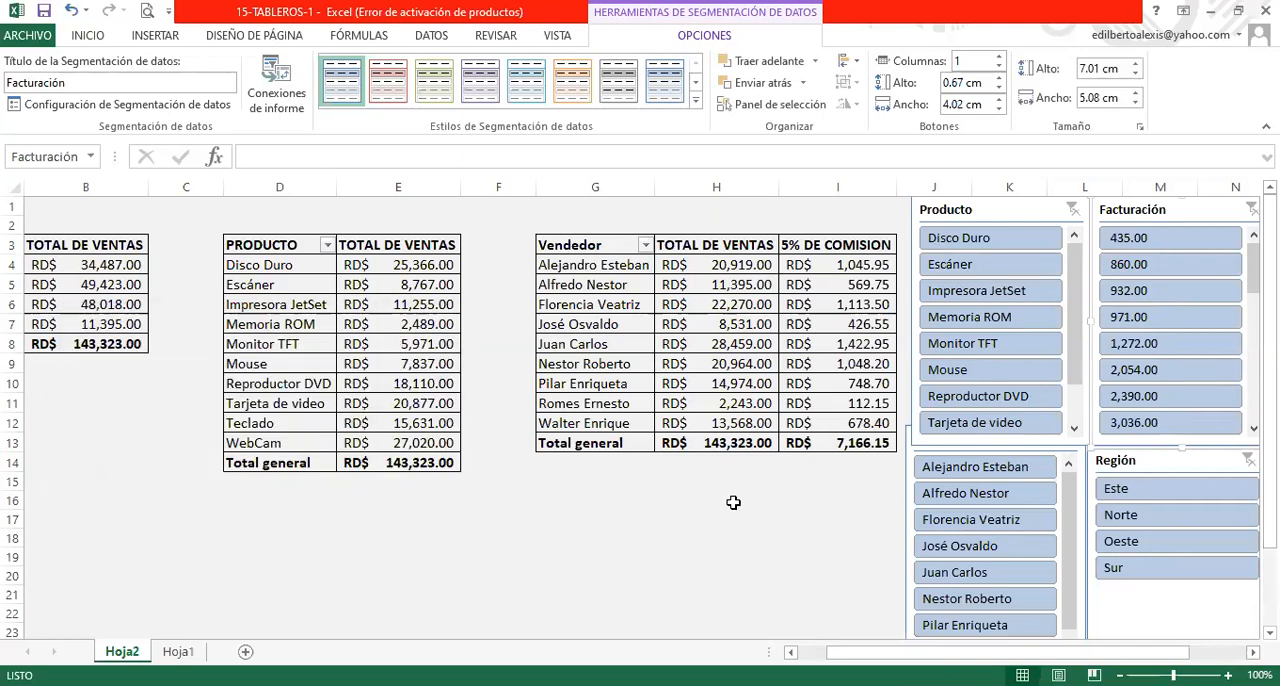
- Extend the Vendedor slicer's report connections to Tabla dinámica3 and Tabla dinámica4
{"action": "right_click", "coordinate": [955, 521]}
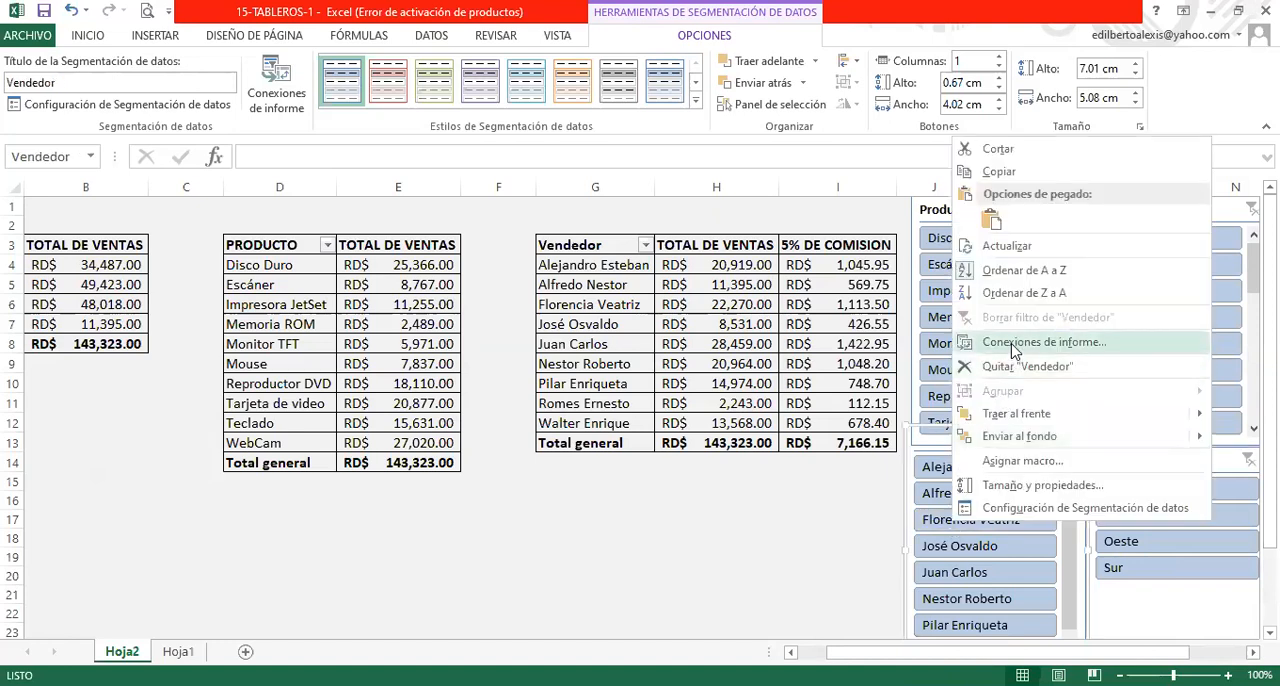
{"action": "left_click", "coordinate": [1013, 350]}
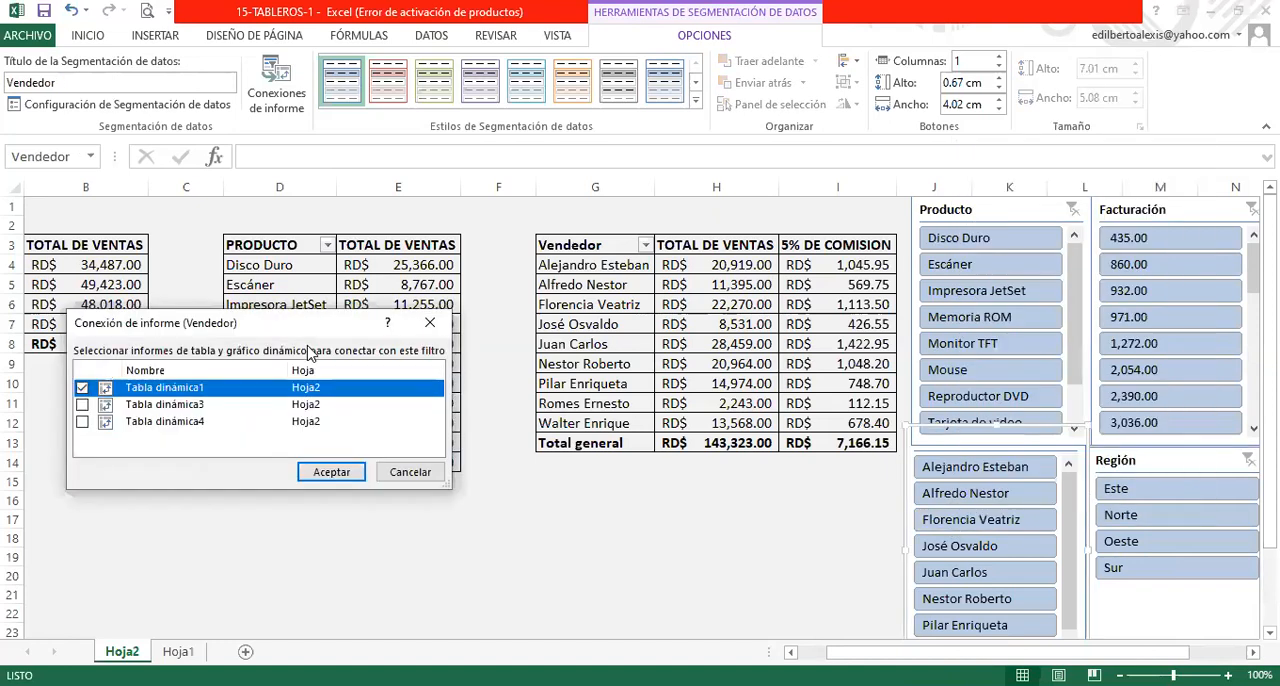
{"action": "left_click", "coordinate": [82, 404]}
{"action": "left_click", "coordinate": [82, 421]}
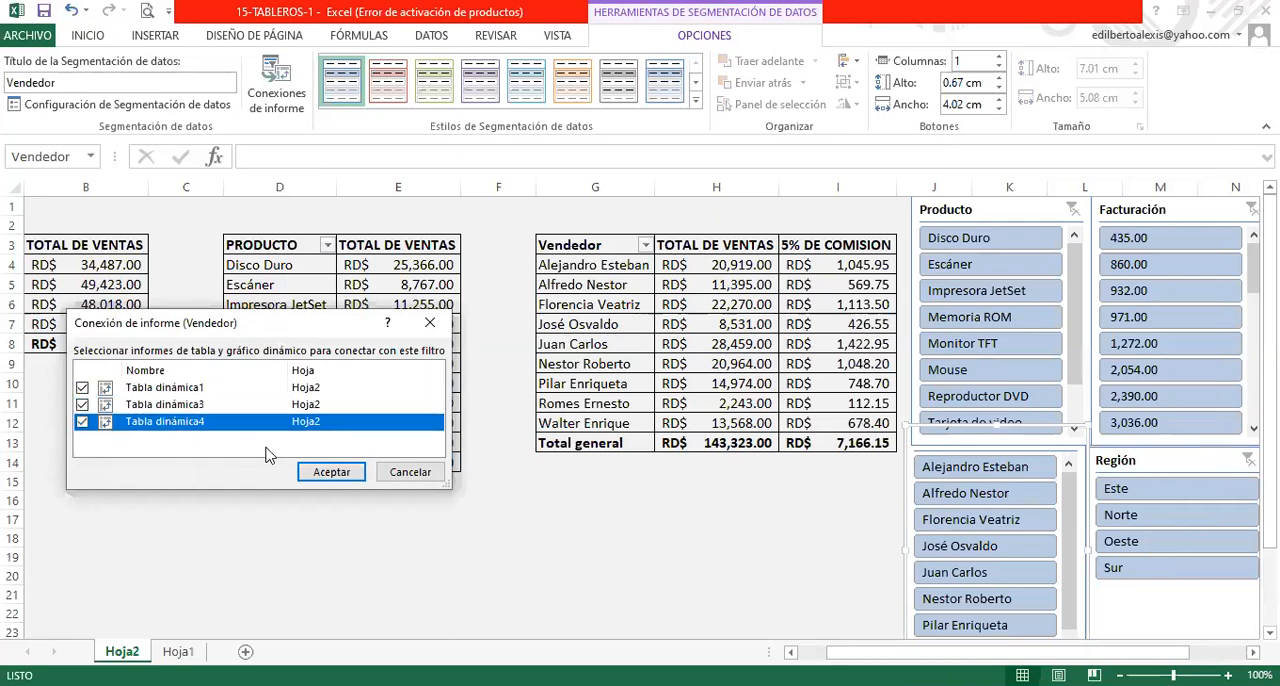
{"action": "left_click", "coordinate": [331, 472]}
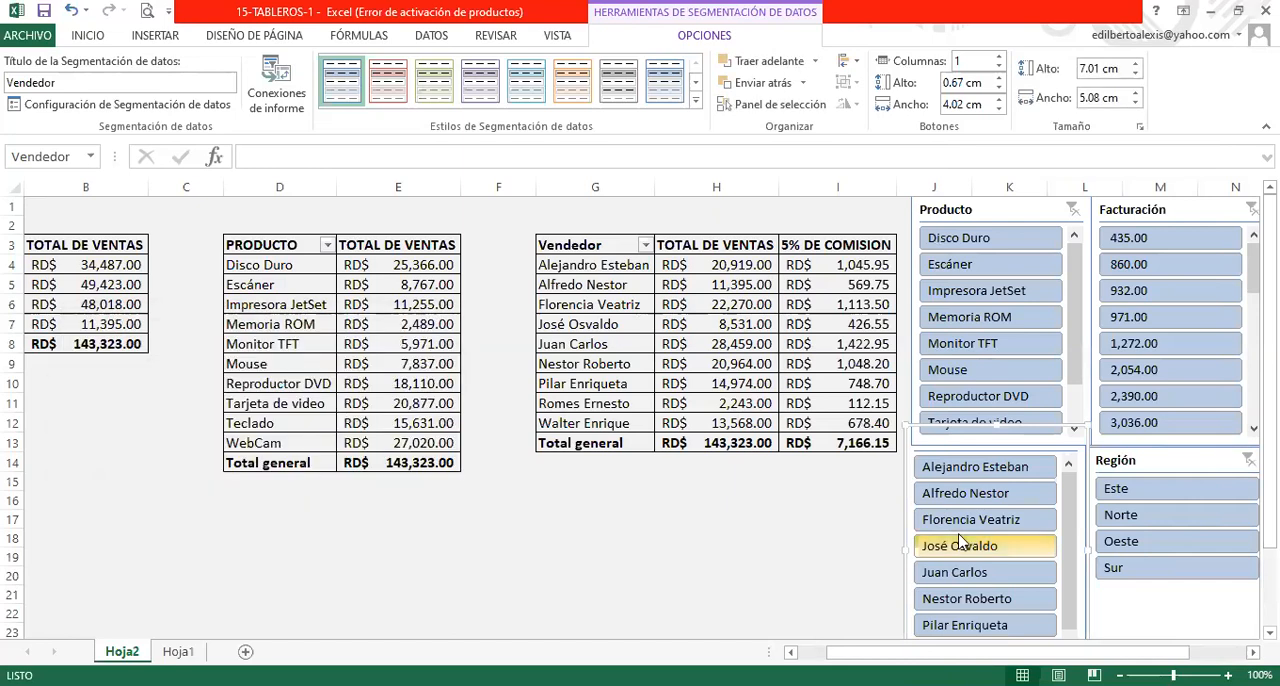
- Link the Región slicer to Tabla dinámica3 and Tabla dinámica4 through its report connections
{"action": "left_click", "coordinate": [1163, 515]}
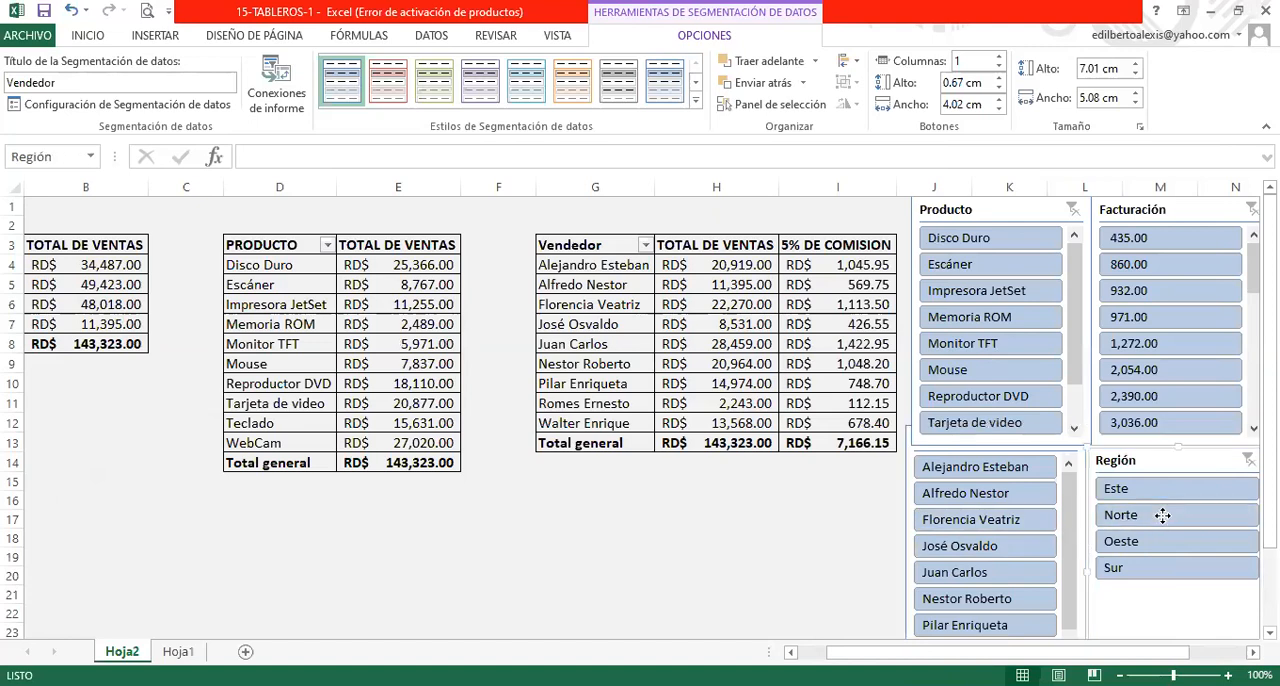
{"action": "right_click", "coordinate": [1163, 515]}
{"action": "left_click", "coordinate": [994, 338]}
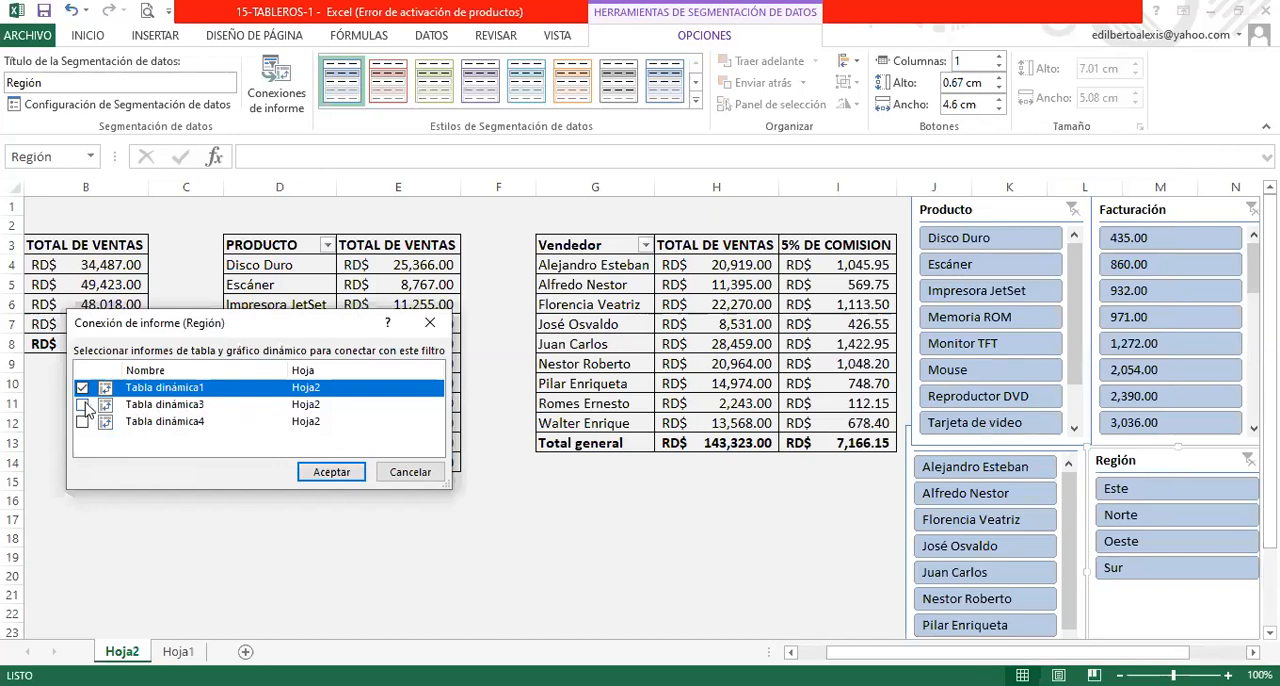
{"action": "left_click", "coordinate": [83, 405]}
{"action": "left_click", "coordinate": [83, 422]}
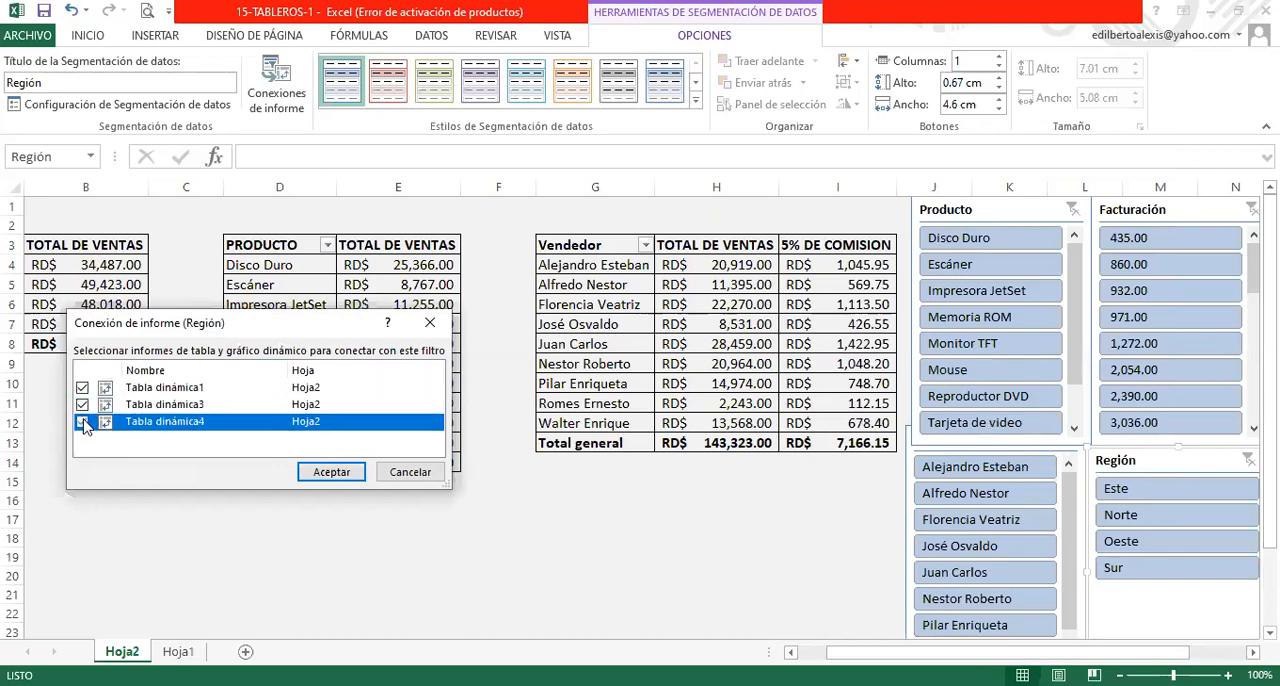
{"action": "left_click", "coordinate": [324, 474]}
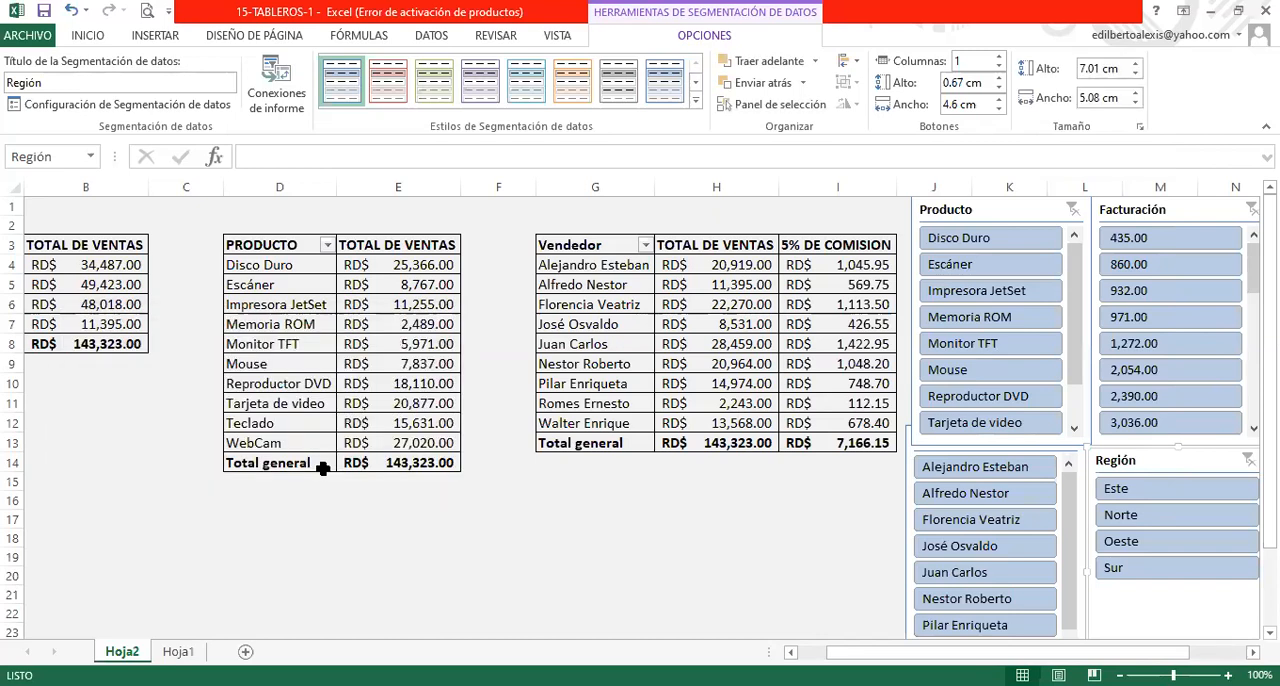
- Filter the reports by the Norte region to check all three pivot tables, and clear the Región filter
{"action": "left_click", "coordinate": [1151, 514]}
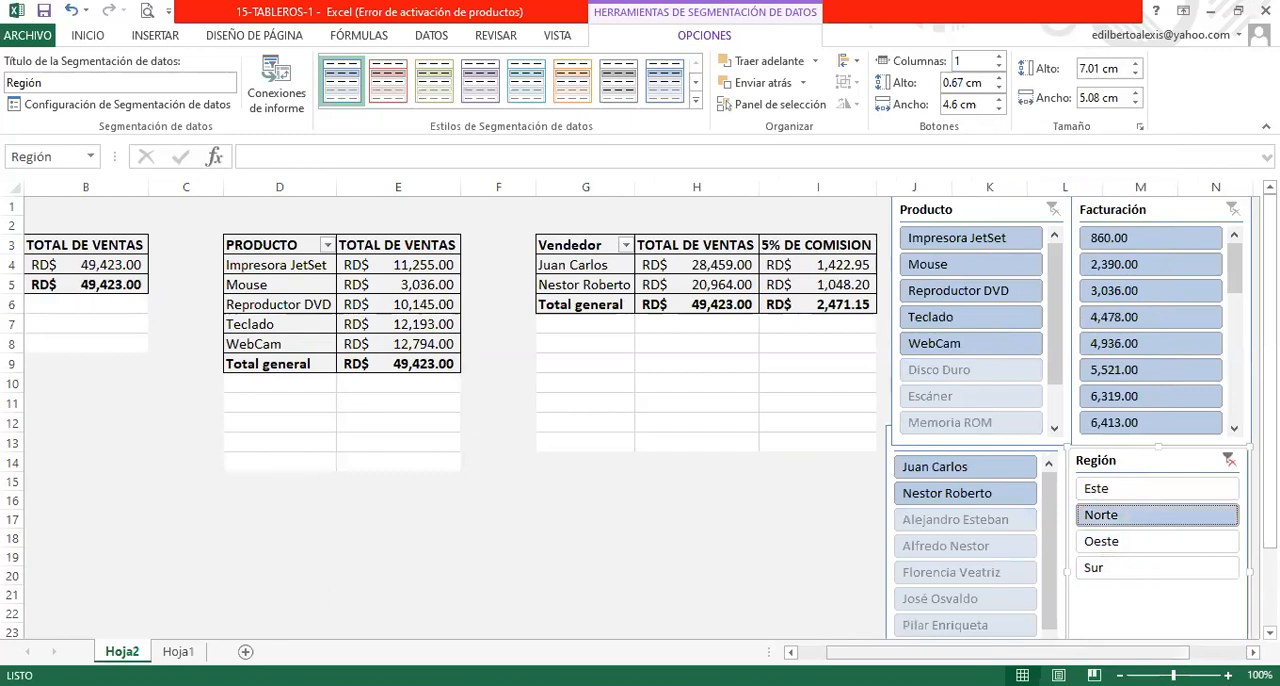
{"action": "left_click_drag", "start_coordinate": [893, 652], "coordinate": [850, 652]}
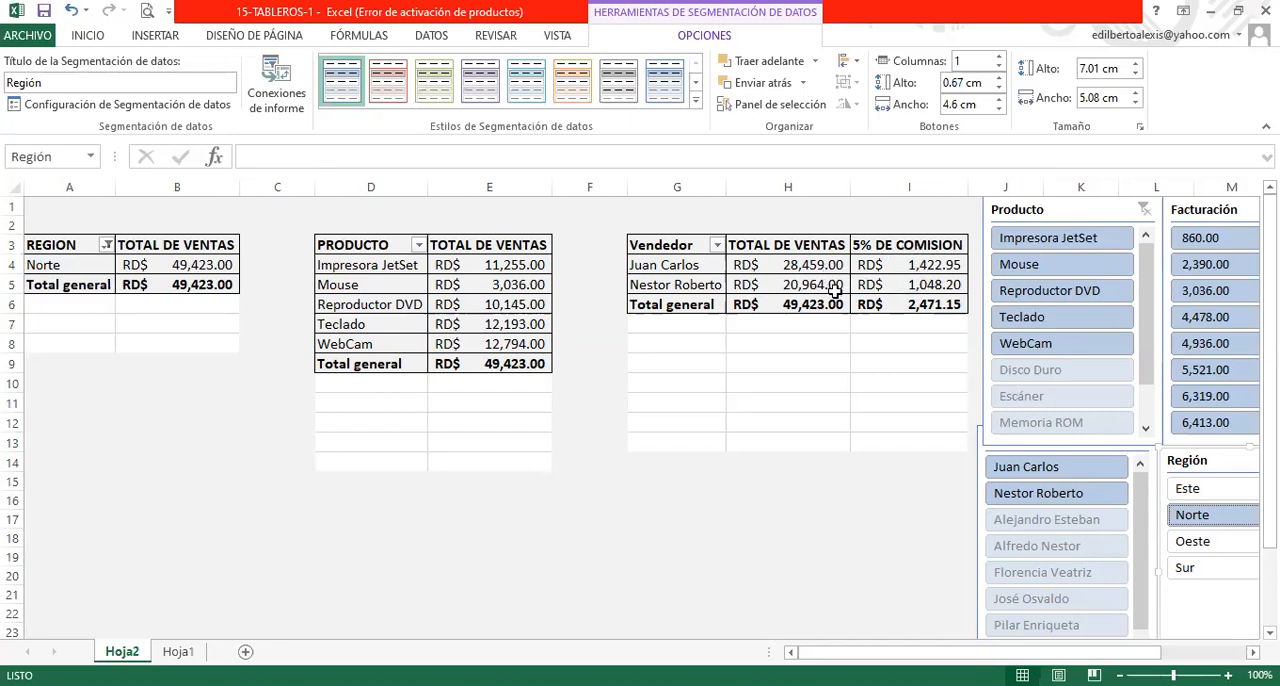
{"action": "mouse_move", "coordinate": [835, 290]}
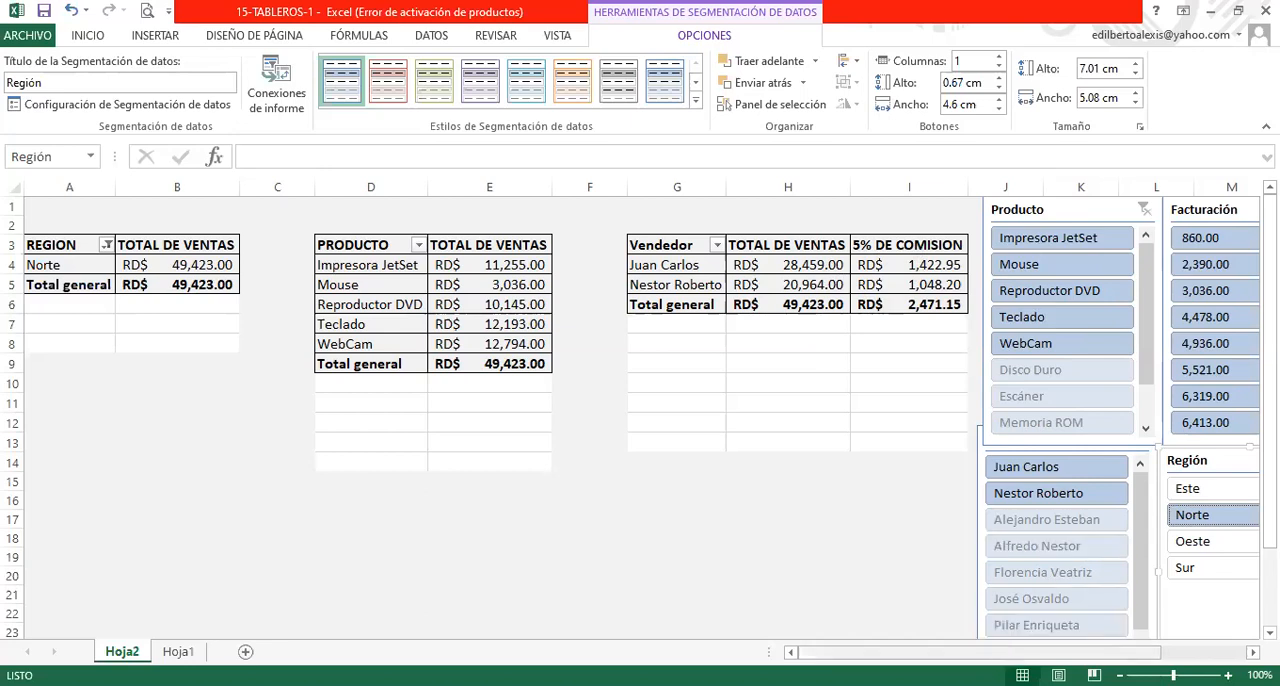
{"action": "scroll", "coordinate": [1160, 605], "scroll_direction": "right", "scroll_amount": 3}
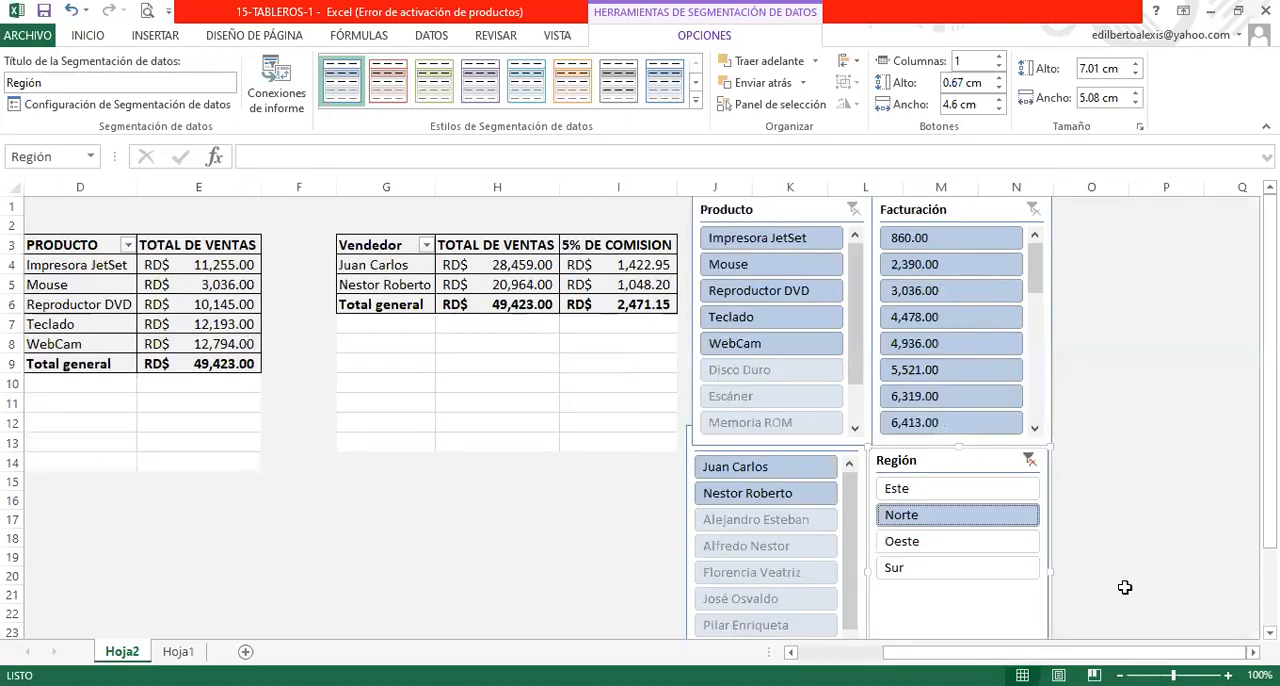
{"action": "left_click", "coordinate": [1029, 461]}
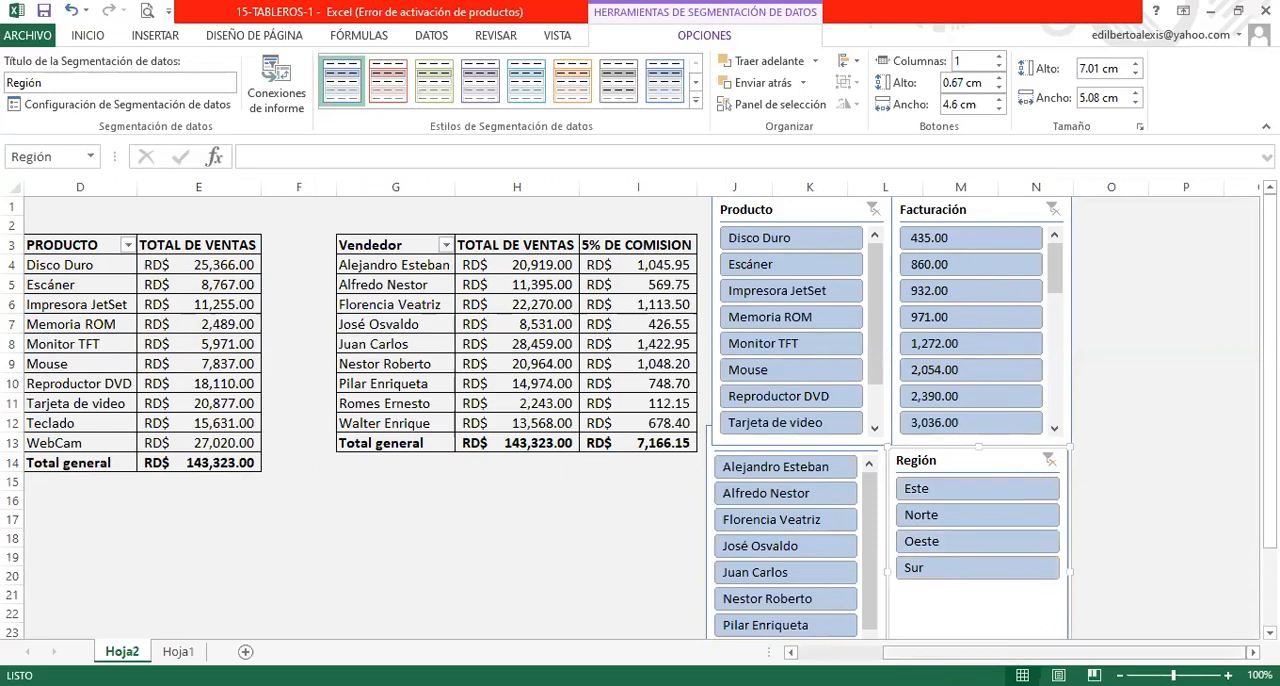
- Filter the reports by the fourth vendor, and clear that filter after moving the Producto slicer off the Vendedor slicer's header
{"action": "left_click_drag", "start_coordinate": [978, 653], "coordinate": [892, 653]}
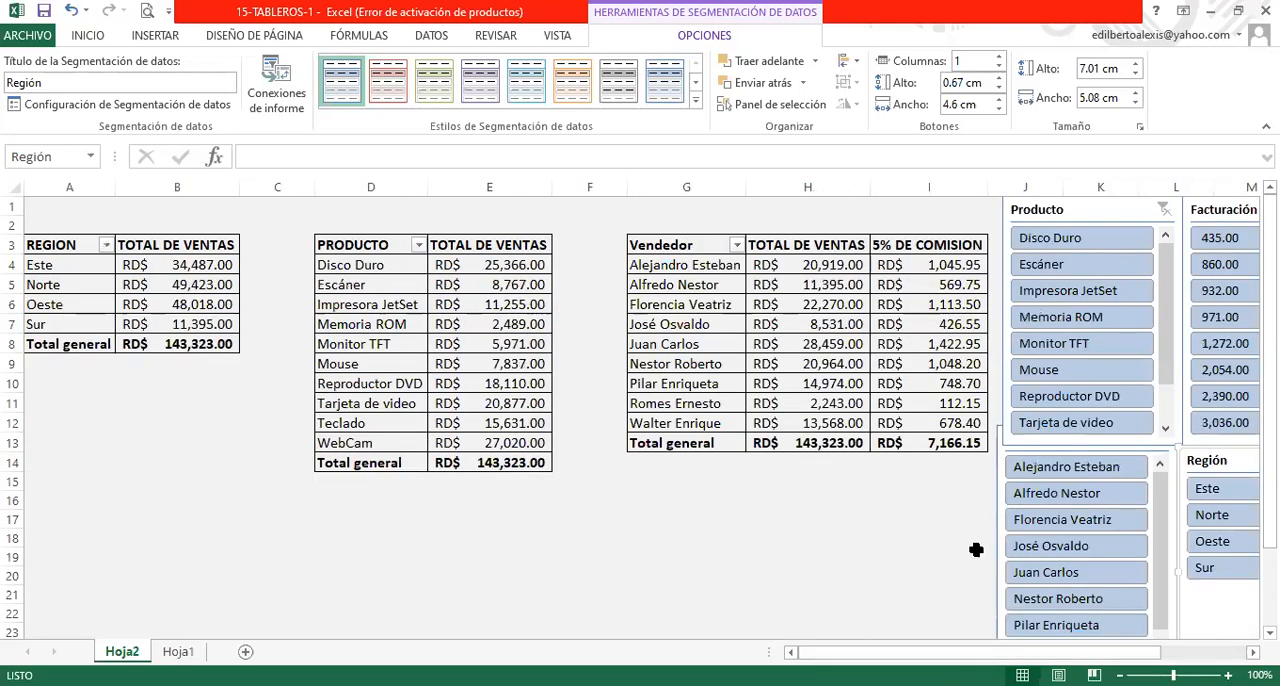
{"action": "left_click", "coordinate": [1046, 549]}
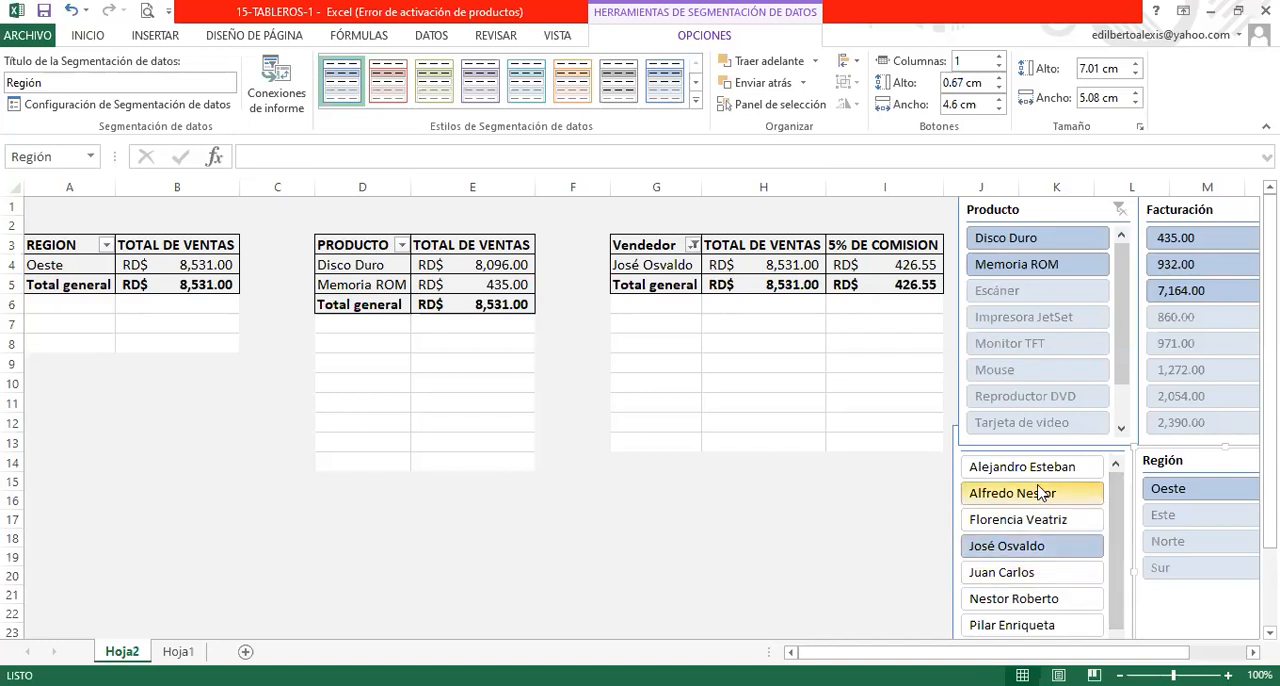
{"action": "left_click_drag", "start_coordinate": [1040, 209], "coordinate": [790, 440]}
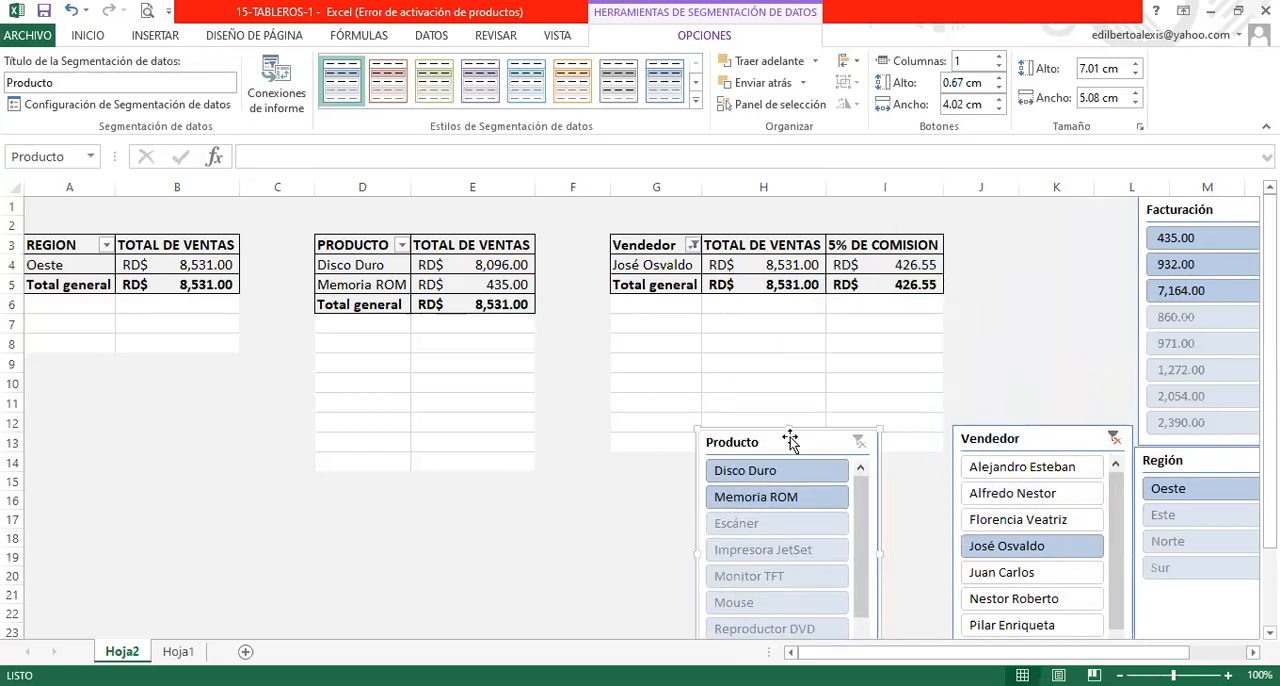
{"action": "left_click", "coordinate": [1113, 439]}
- Move the Vendedor slicer up beside the vendor sales table and place the Producto slicer below it
{"action": "left_click", "coordinate": [1100, 441]}
{"action": "left_click_drag", "start_coordinate": [1100, 441], "coordinate": [1104, 237]}
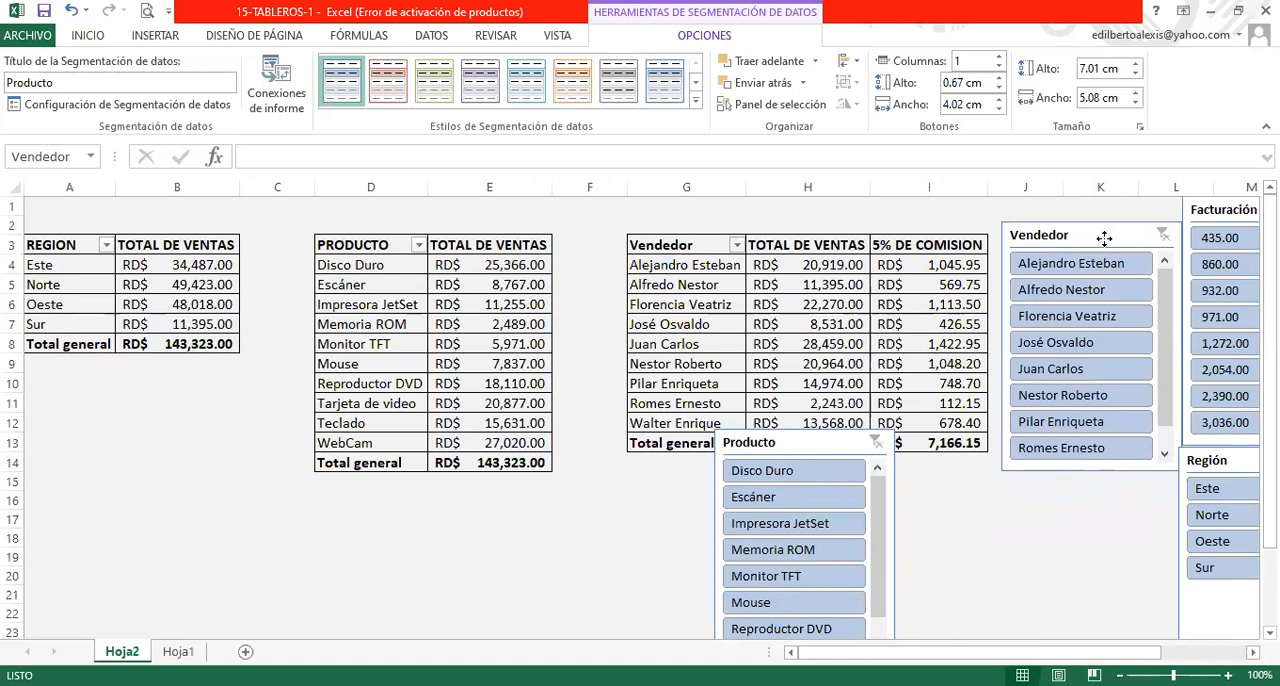
{"action": "left_click_drag", "start_coordinate": [824, 443], "coordinate": [1044, 500]}
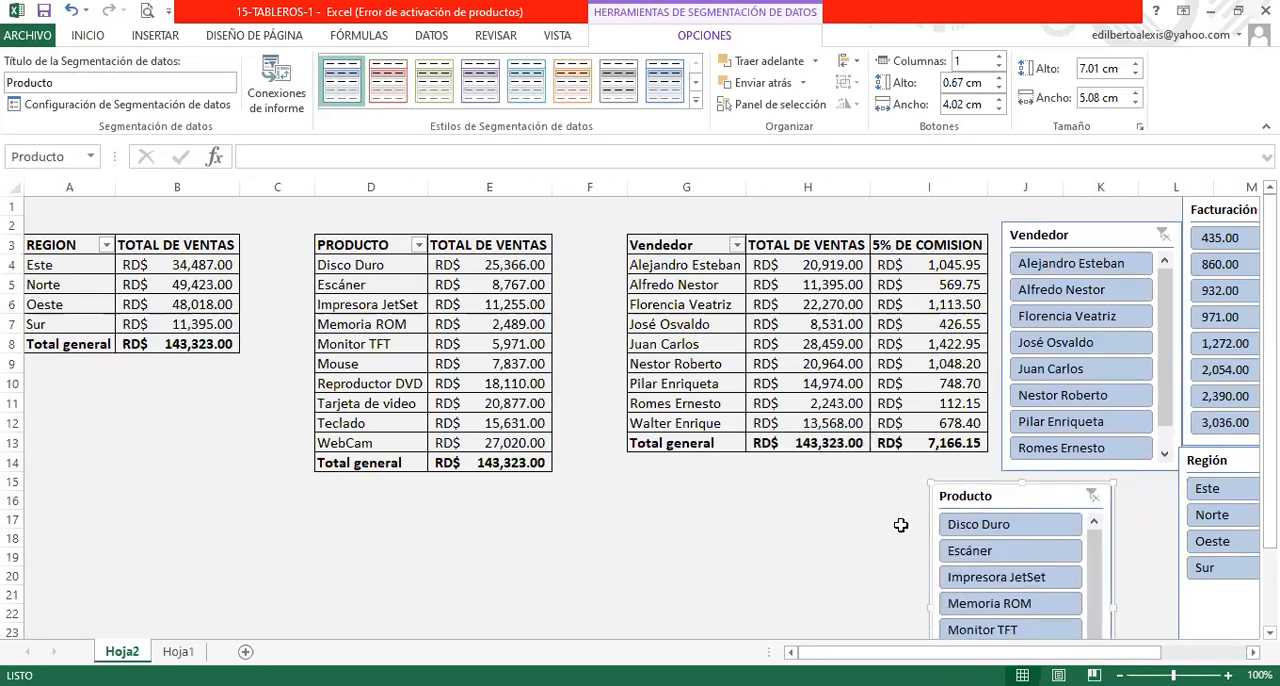
- Filter the reports by the Este region and check the region, product and vendor tables
{"action": "left_click", "coordinate": [1206, 492]}
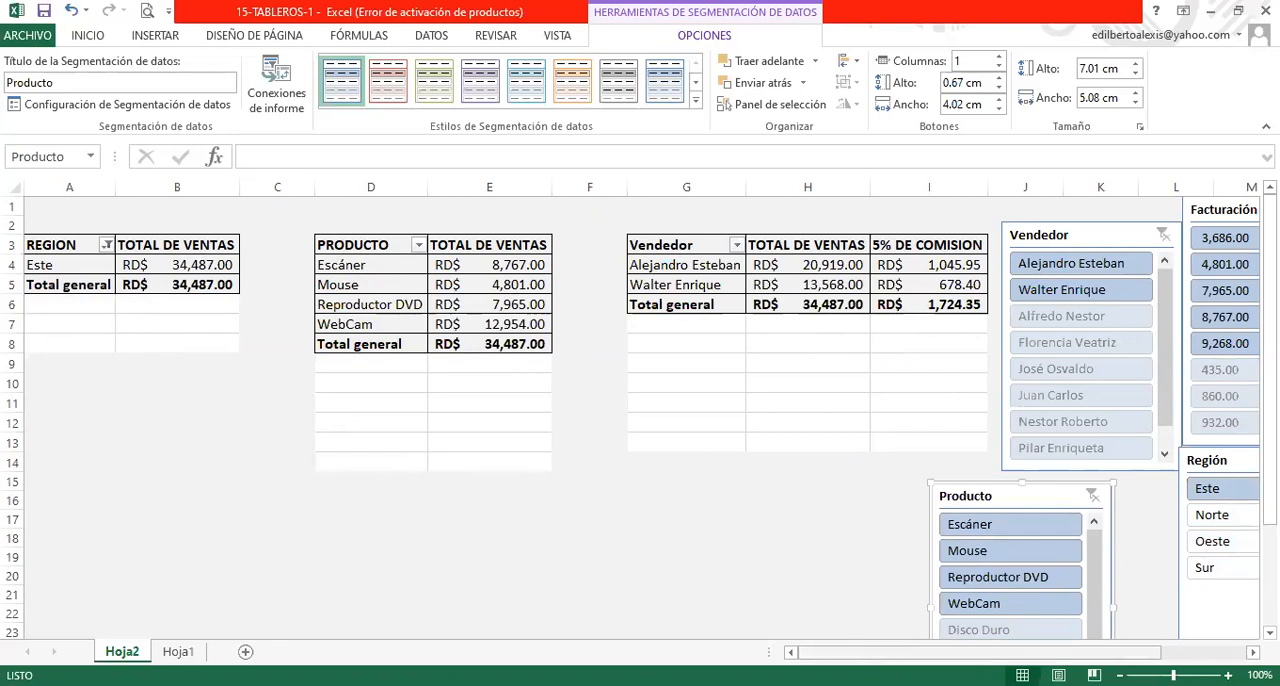
{"action": "left_click_drag", "start_coordinate": [930, 653], "coordinate": [1015, 653]}
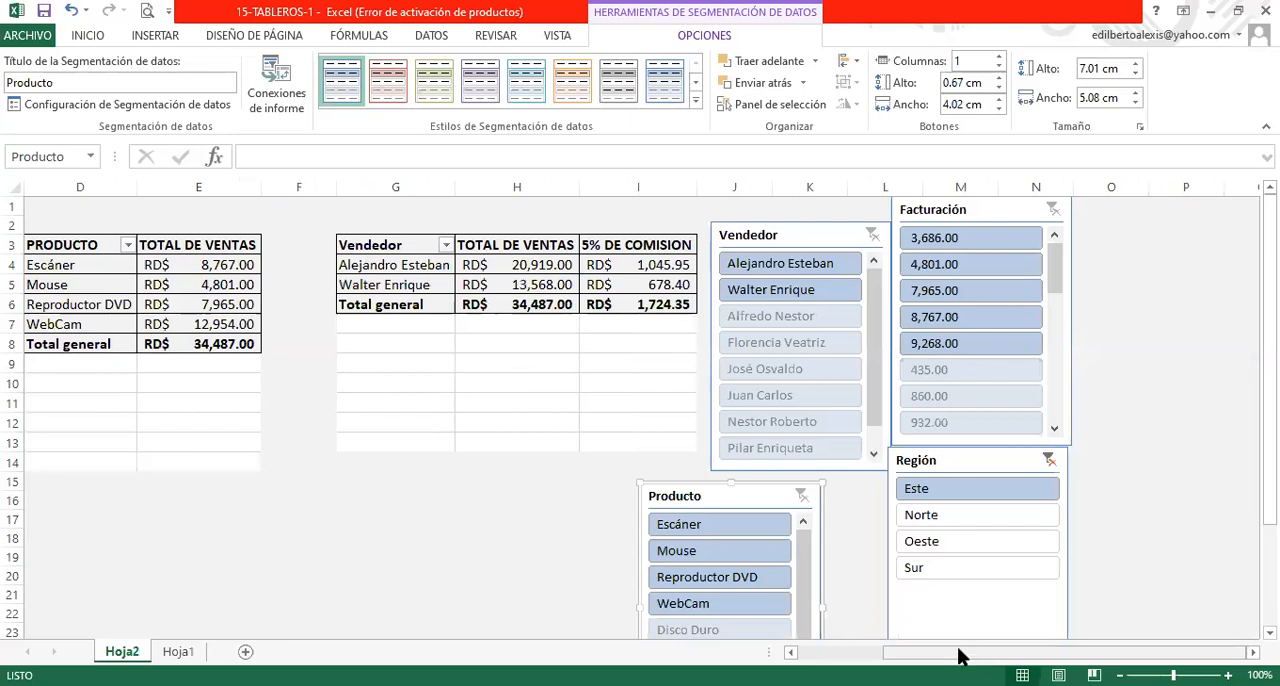
{"action": "left_click", "coordinate": [877, 648]}
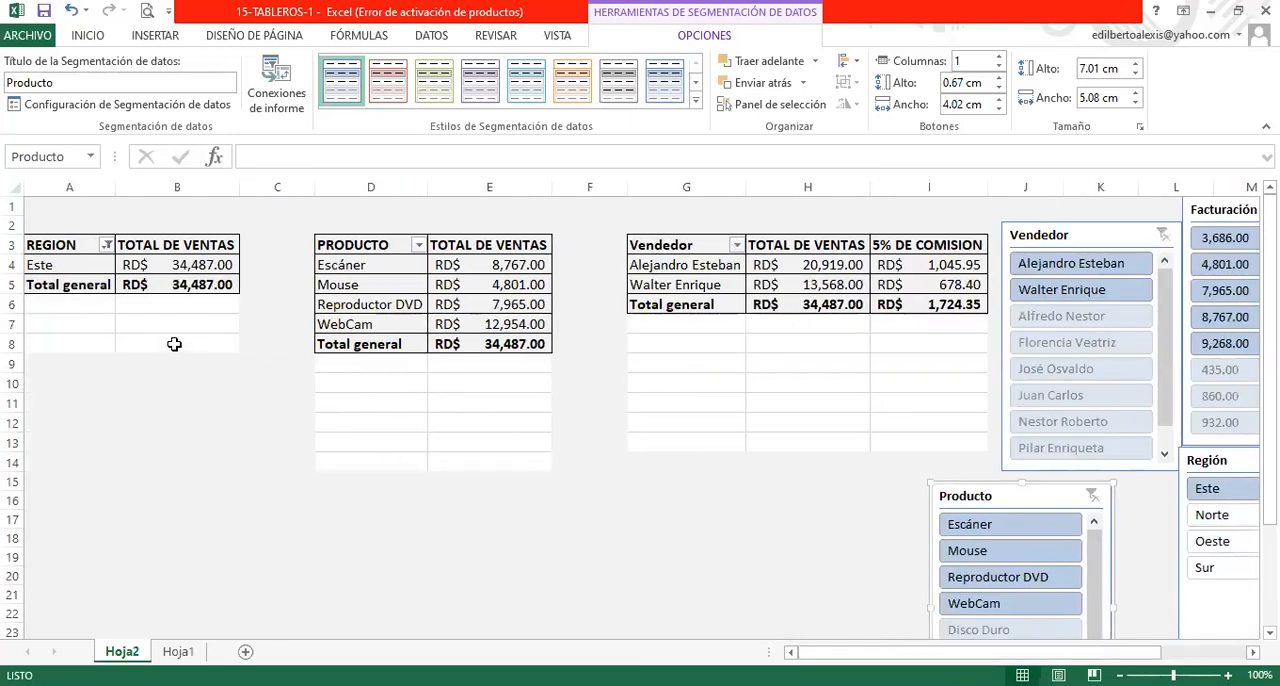